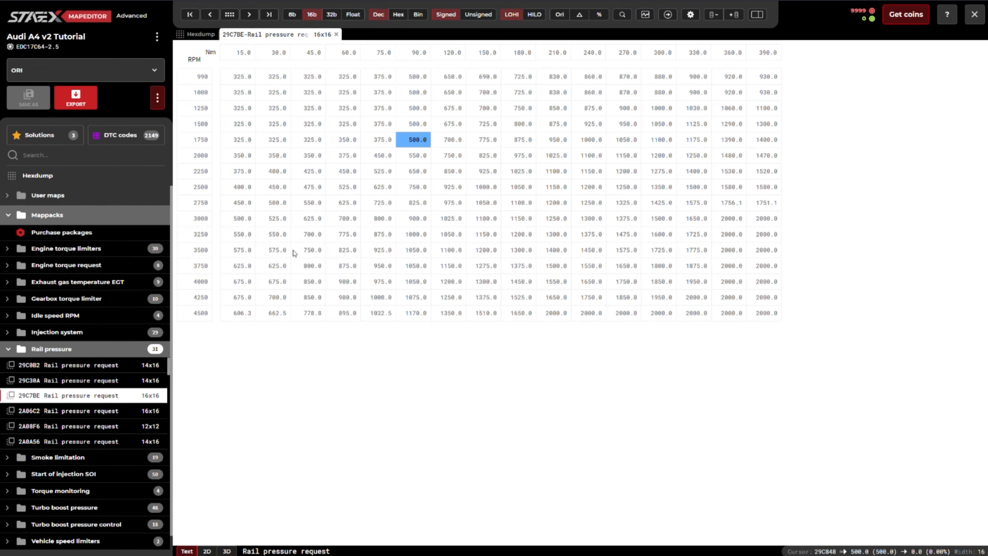
Close the open rail pressure map and select a rectangular block of cells in hexdump rows 0000050 to 00000C0.
{"action": "left_click", "coordinate": [336, 35]}
{"action": "left_click", "coordinate": [267, 135]}
{"action": "left_click_drag", "start_coordinate": [271, 140], "coordinate": [418, 247]}
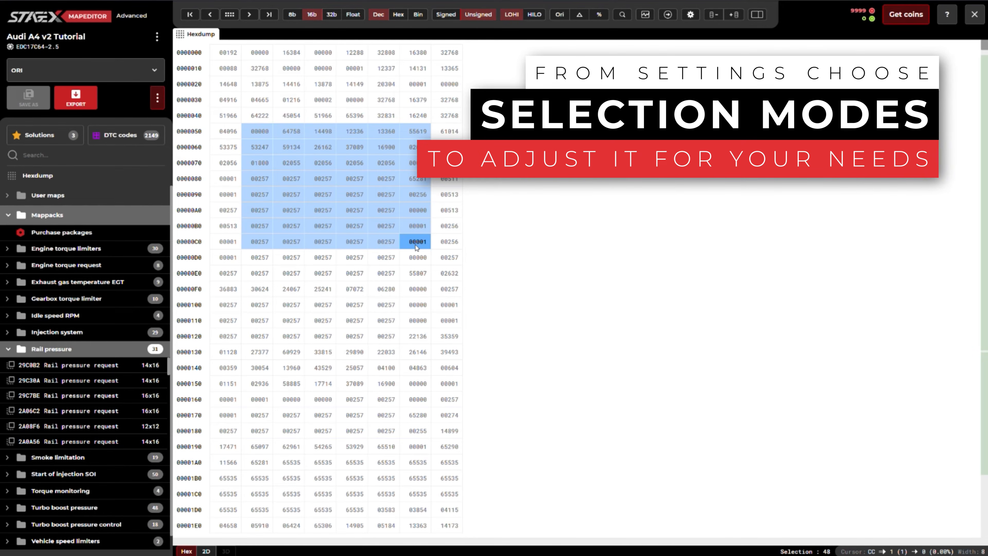
{"action": "left_click", "coordinate": [418, 247]}
Set the selection mode to consecutive and try it by selecting a run of hexdump cells ending in row 00000D0.
{"action": "left_click", "coordinate": [691, 15]}
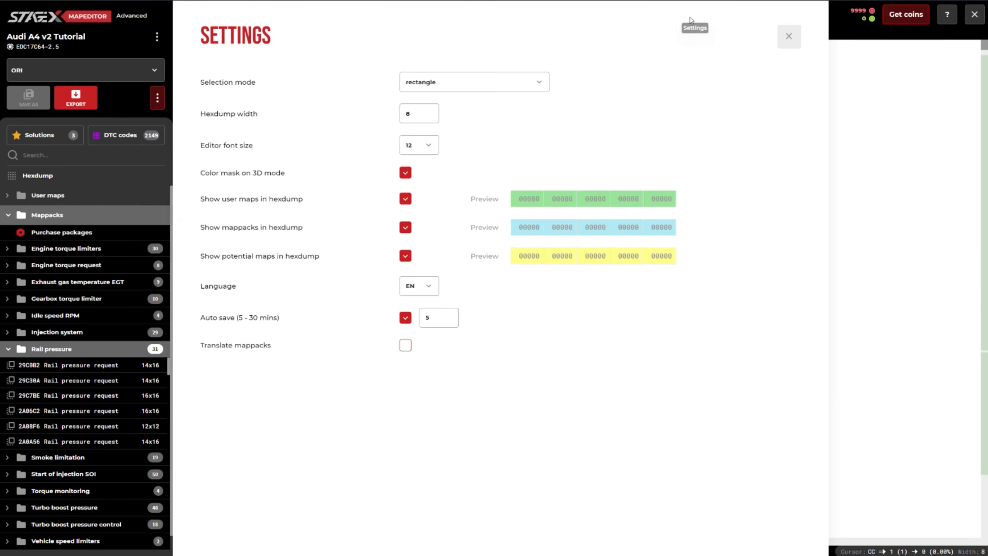
{"action": "left_click", "coordinate": [497, 88]}
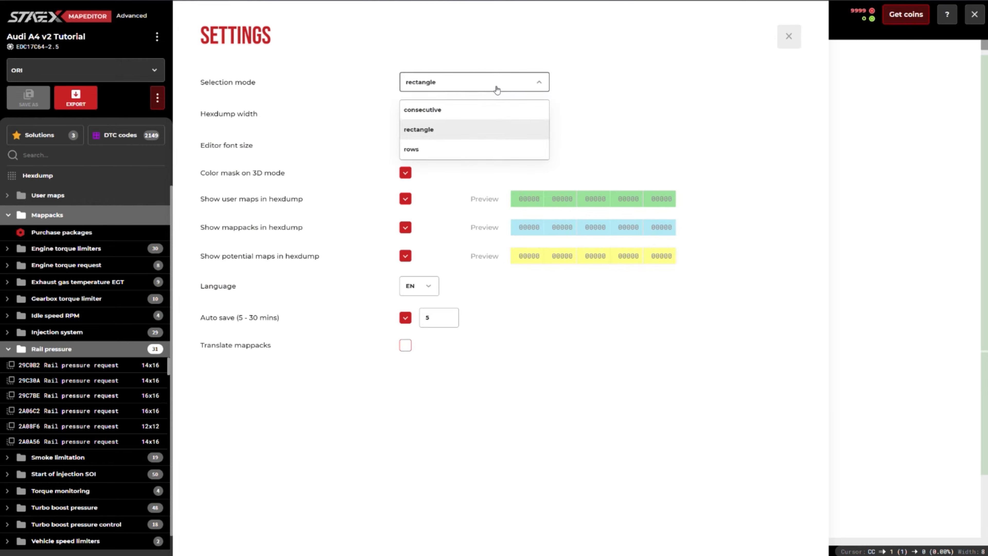
{"action": "left_click", "coordinate": [452, 113]}
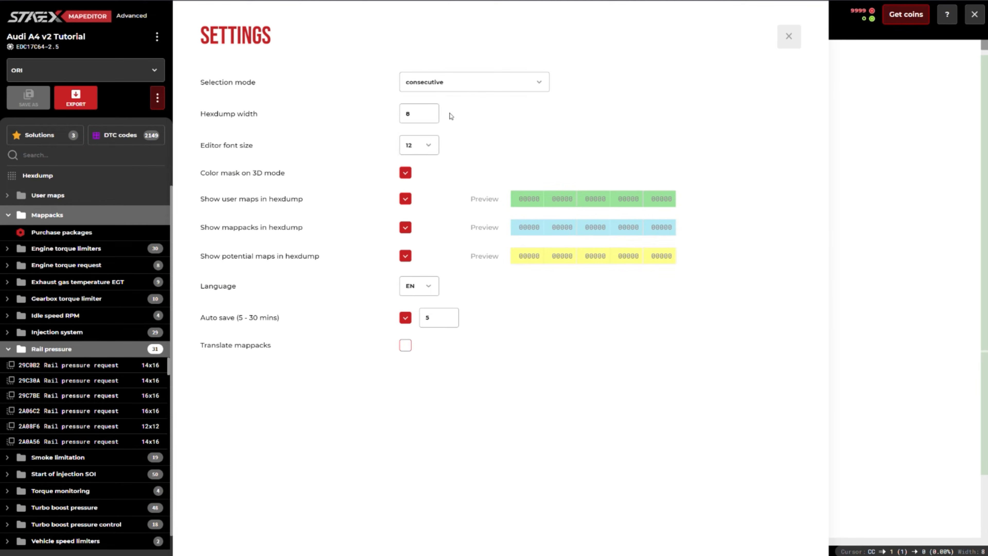
{"action": "left_click", "coordinate": [788, 38]}
{"action": "left_click_drag", "start_coordinate": [230, 149], "coordinate": [444, 257]}
{"action": "left_click", "coordinate": [445, 255]}
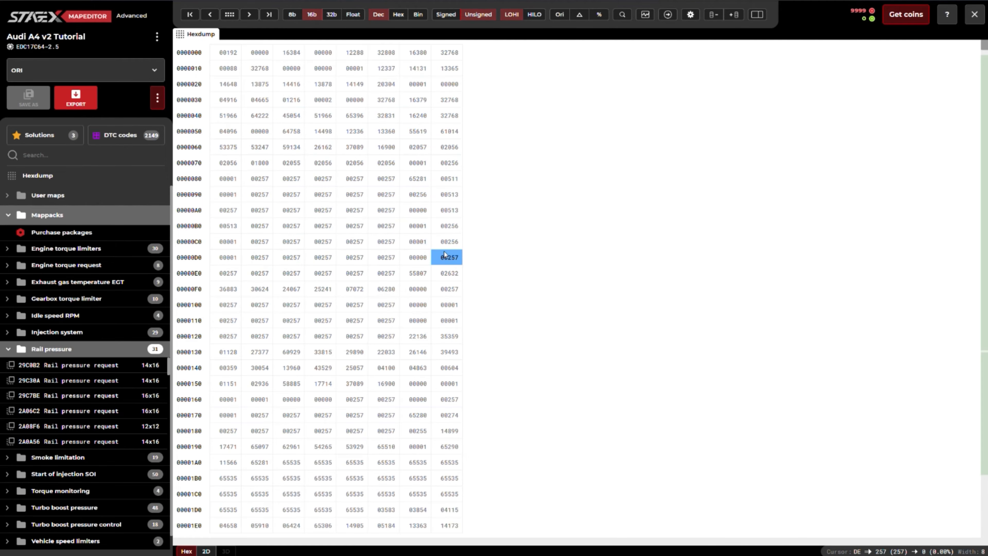
Set the selection mode to rows and select hexdump rows 0000090 to 00000E0.
{"action": "left_click", "coordinate": [691, 18]}
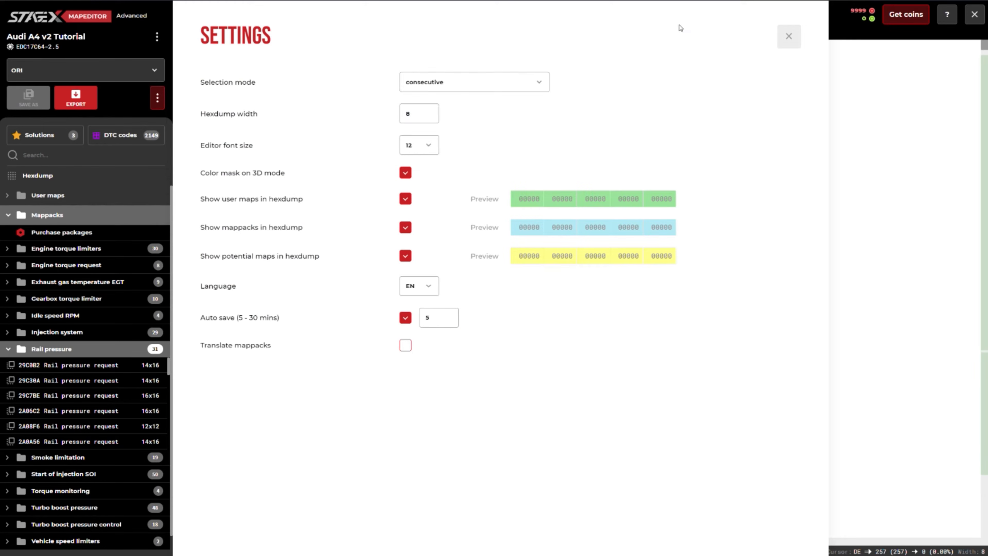
{"action": "left_click", "coordinate": [469, 87]}
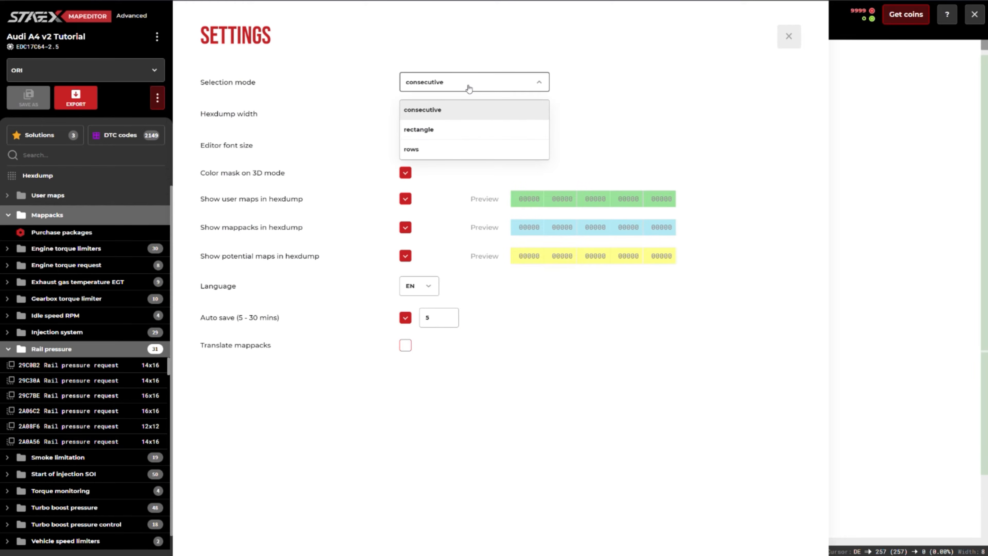
{"action": "left_click", "coordinate": [436, 149]}
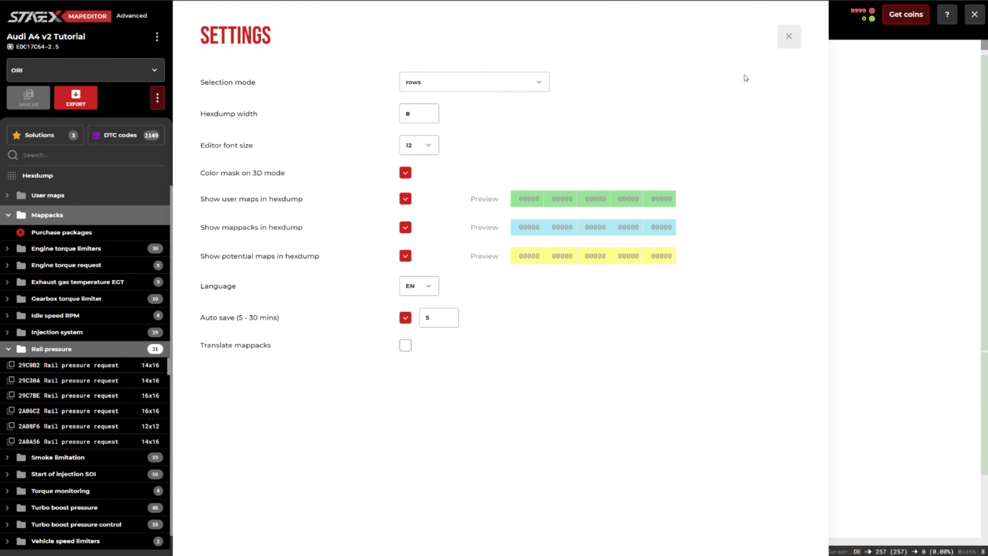
{"action": "left_click", "coordinate": [790, 37]}
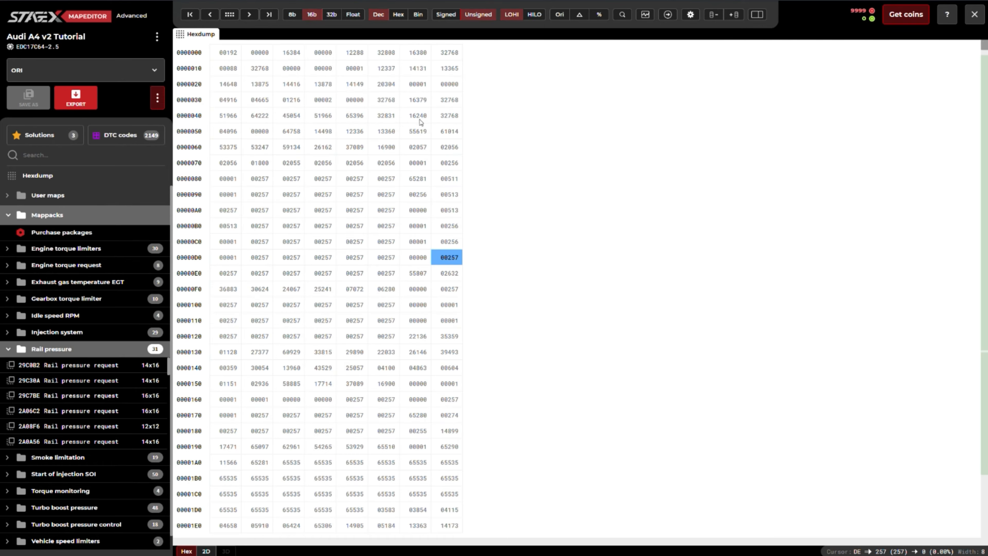
{"action": "left_click_drag", "start_coordinate": [317, 195], "coordinate": [354, 258]}
{"action": "left_click_drag", "start_coordinate": [284, 263], "coordinate": [318, 277]}
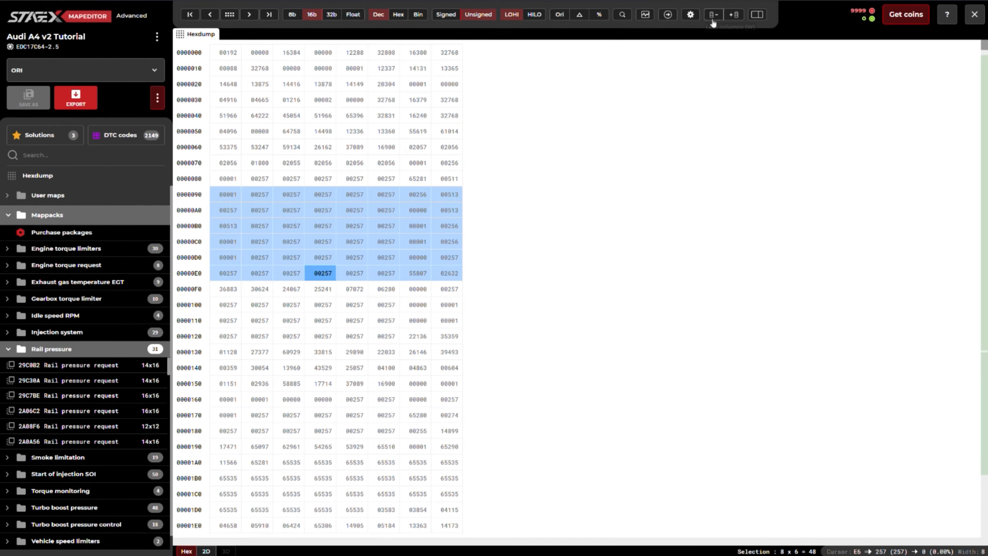
Increase the hexdump width to 11 columns.
{"action": "left_click", "coordinate": [735, 14]}
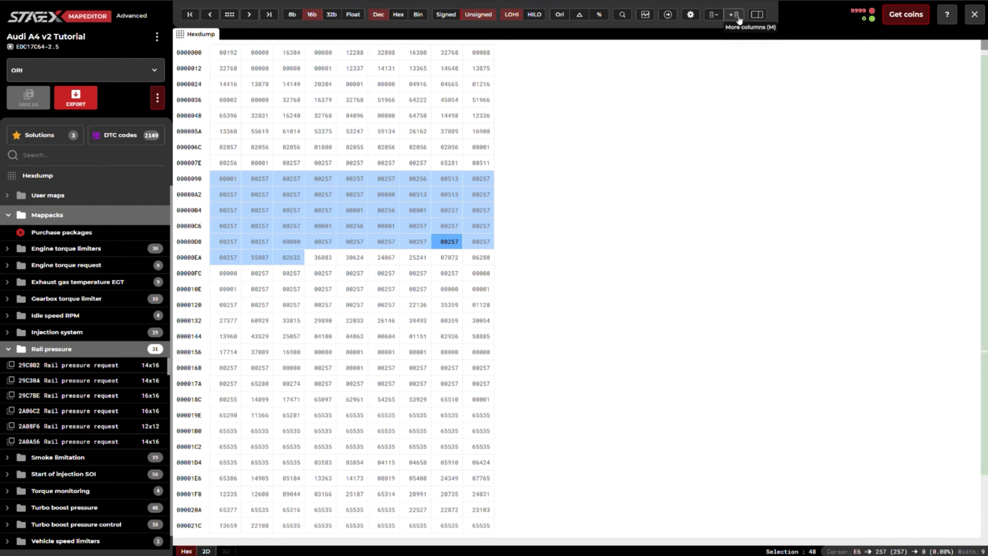
{"action": "left_click", "coordinate": [738, 19]}
{"action": "left_click", "coordinate": [738, 19]}
Select hexdump rows 0000058 to 0000176, add rows 00001A2 to 00001E4 to the selection, and clear it.
{"action": "left_click", "coordinate": [386, 116], "text": "shift"}
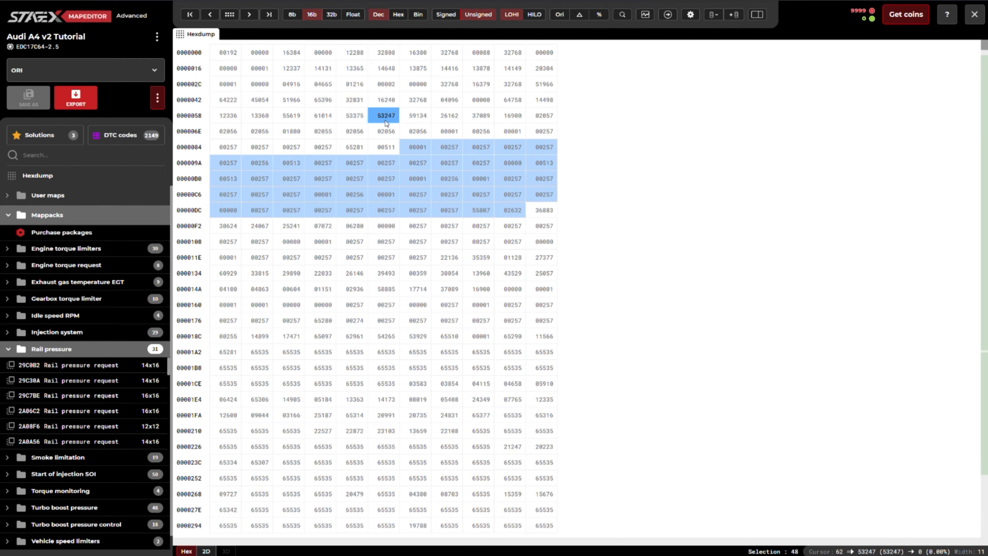
{"action": "left_click_drag", "start_coordinate": [390, 184], "coordinate": [408, 318]}
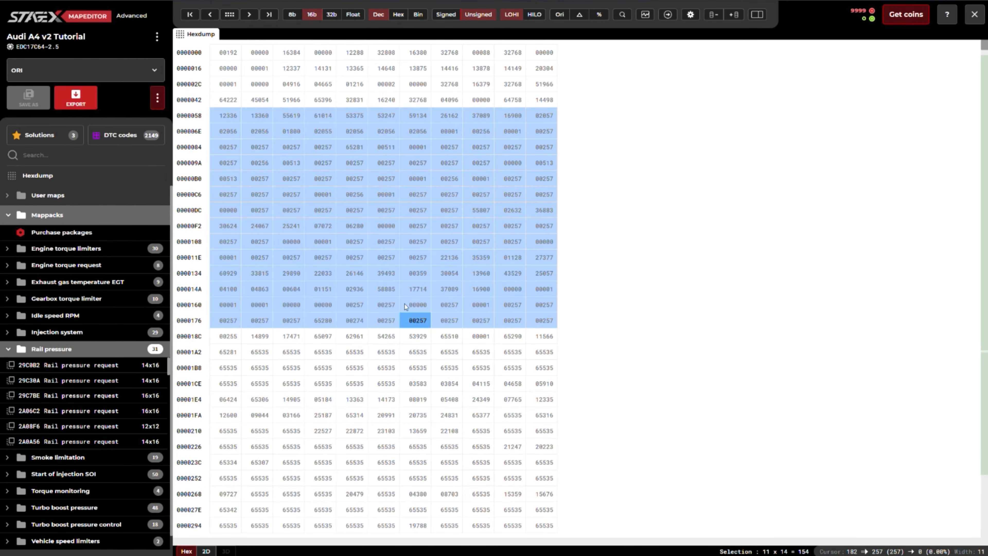
{"action": "left_click_drag", "start_coordinate": [394, 355], "coordinate": [395, 408], "text": "ctrl"}
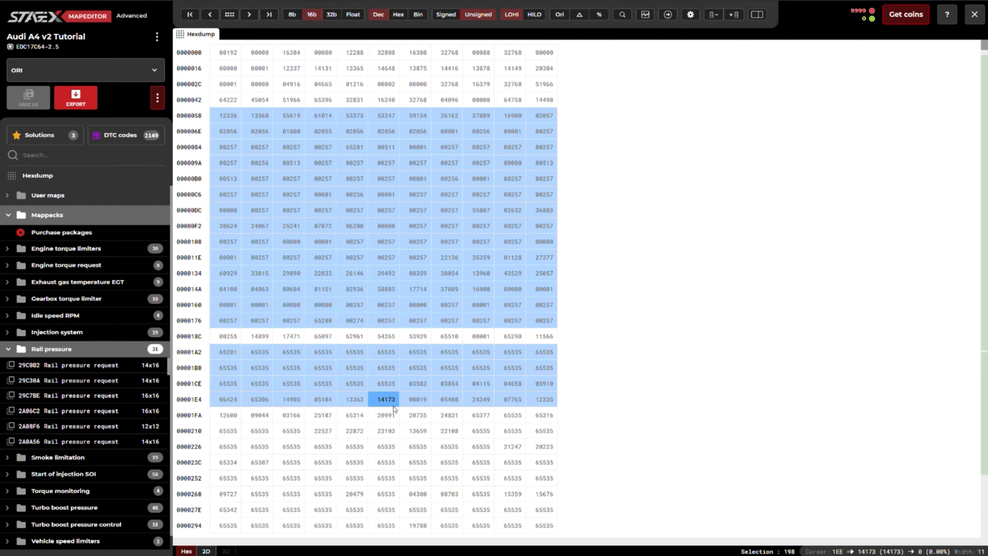
{"action": "left_click", "coordinate": [393, 406]}
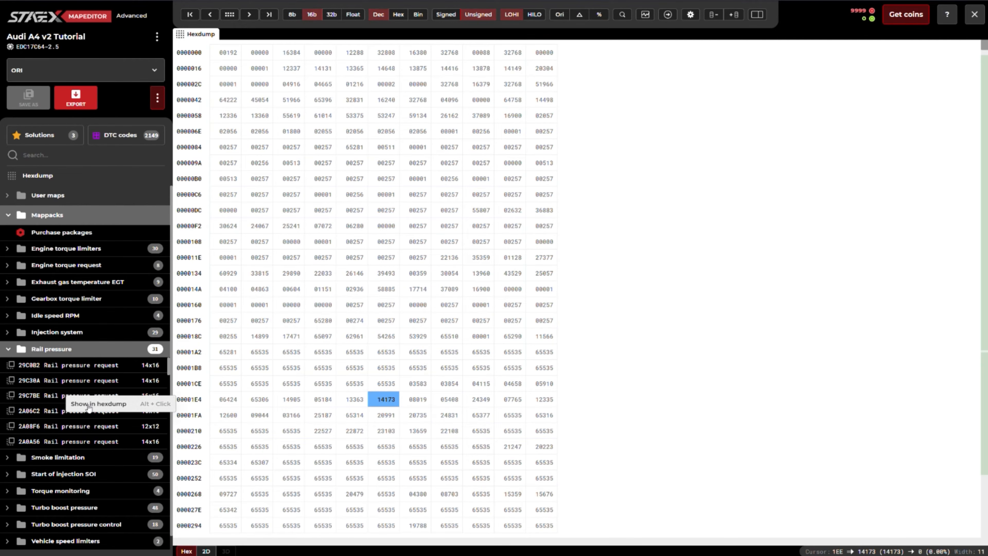
Show the 29C7BE Rail pressure request map in the hexdump and turn off the display of mappacks there.
{"action": "left_click", "coordinate": [88, 400]}
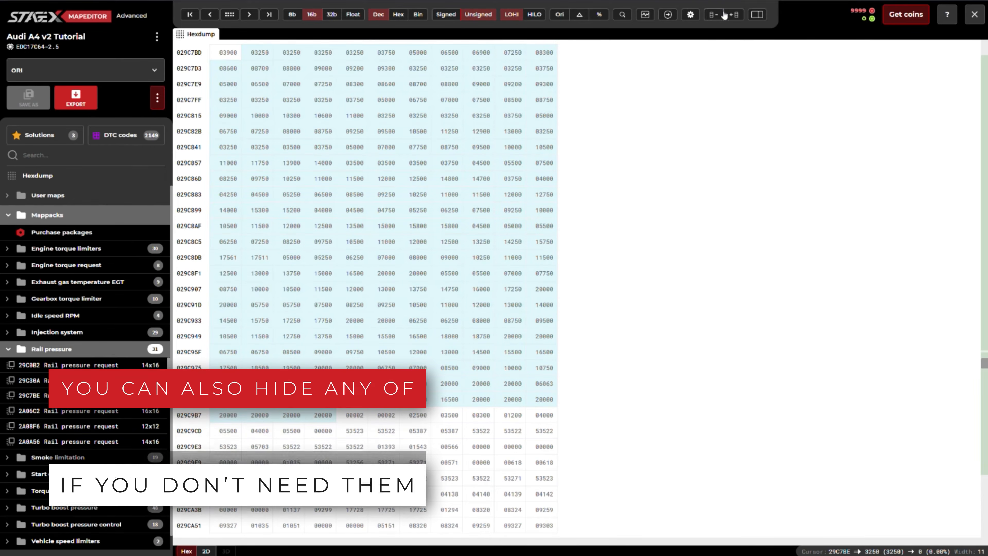
{"action": "left_click", "coordinate": [691, 16]}
{"action": "left_click", "coordinate": [405, 227]}
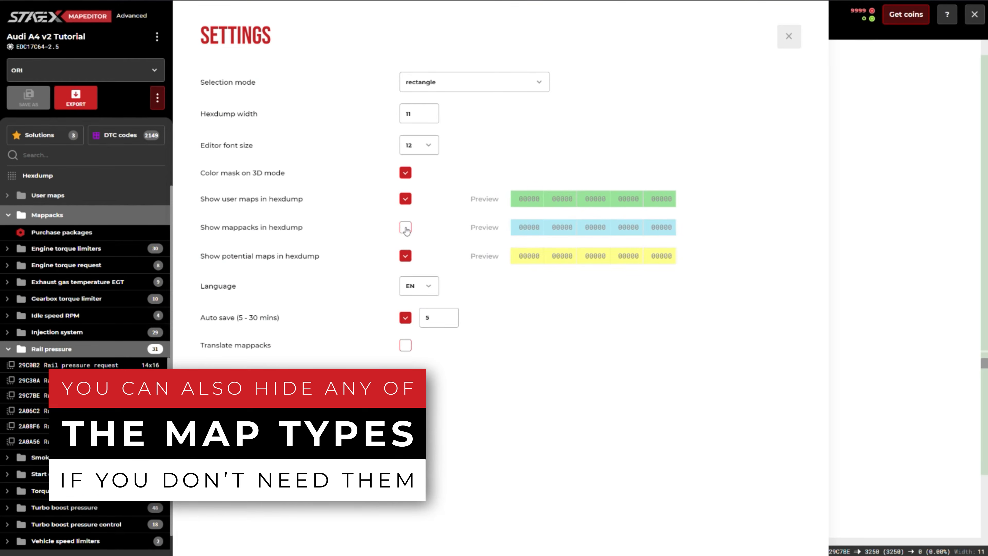
{"action": "left_click", "coordinate": [790, 37]}
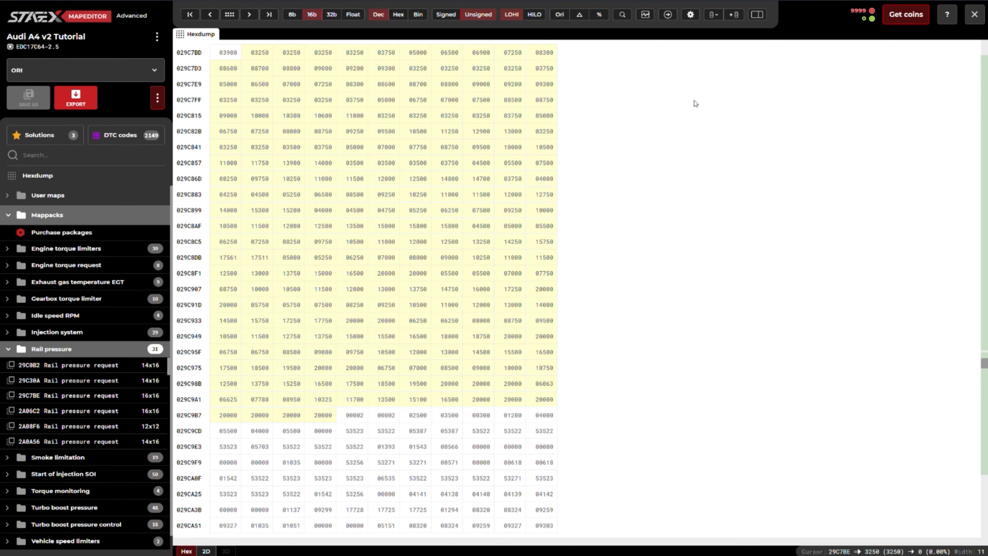
Turn off the display of potential maps in the hexdump.
{"action": "left_click", "coordinate": [689, 18]}
{"action": "left_click", "coordinate": [409, 257]}
{"action": "left_click", "coordinate": [790, 42]}
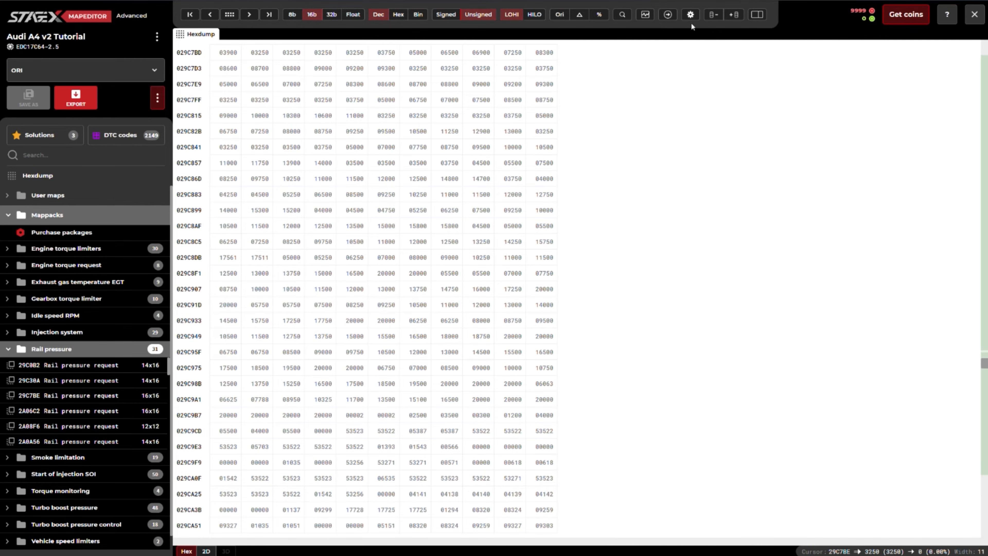
Turn the display of mappacks and potential maps in the hexdump back on, and set auto save to 10 minutes.
{"action": "left_click", "coordinate": [691, 16]}
{"action": "left_click", "coordinate": [405, 228]}
{"action": "left_click", "coordinate": [406, 259]}
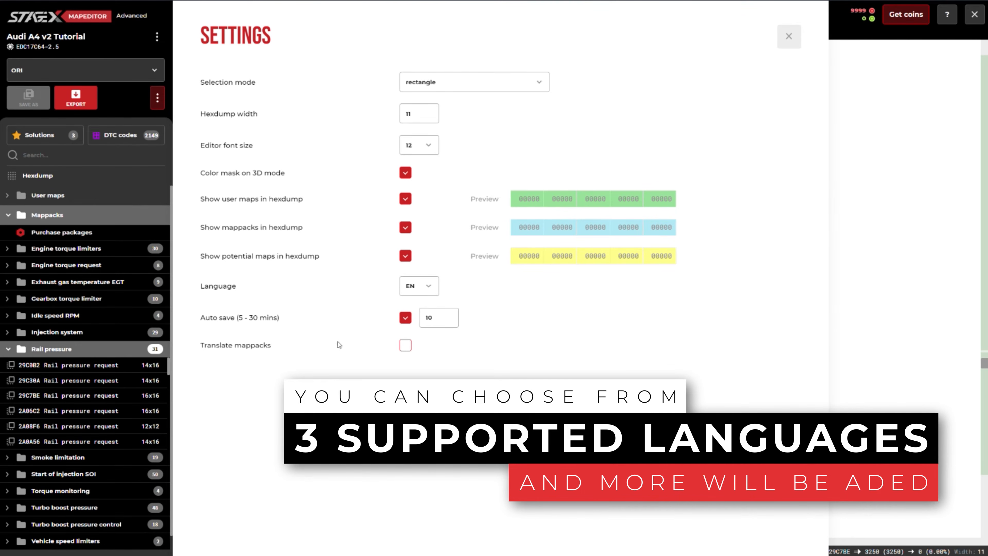
Switch the interface language to IT and enable the translation of mappacks.
{"action": "left_click", "coordinate": [415, 288]}
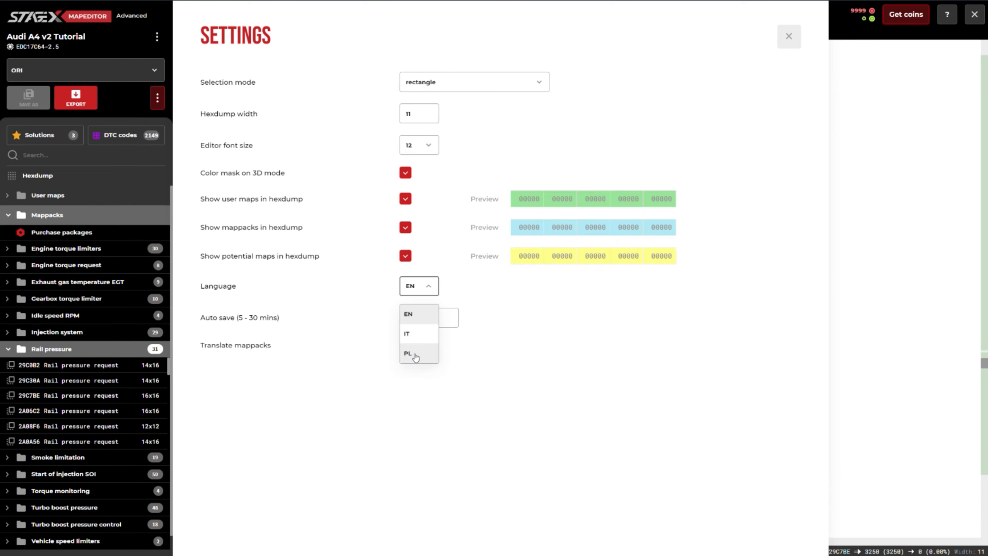
{"action": "left_click", "coordinate": [427, 340]}
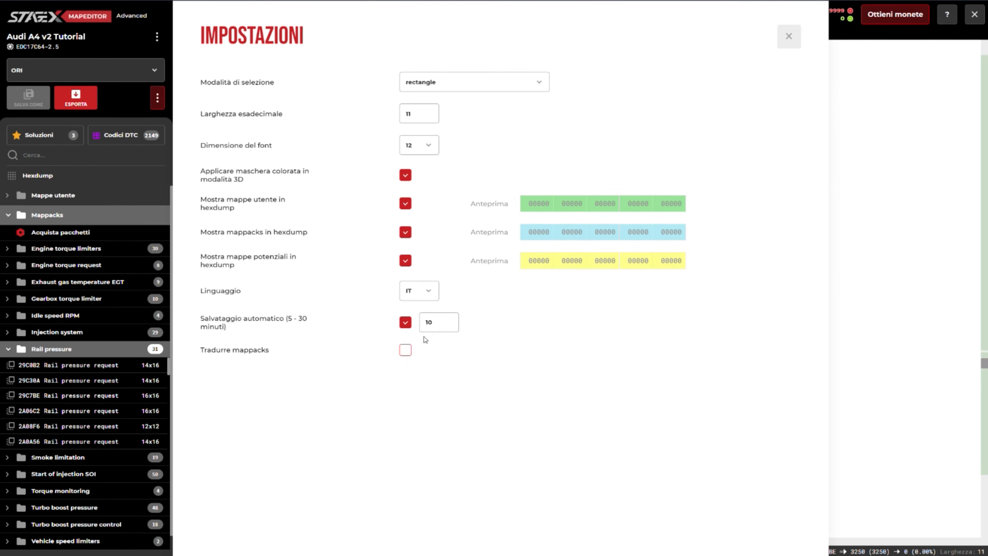
{"action": "left_click", "coordinate": [405, 351]}
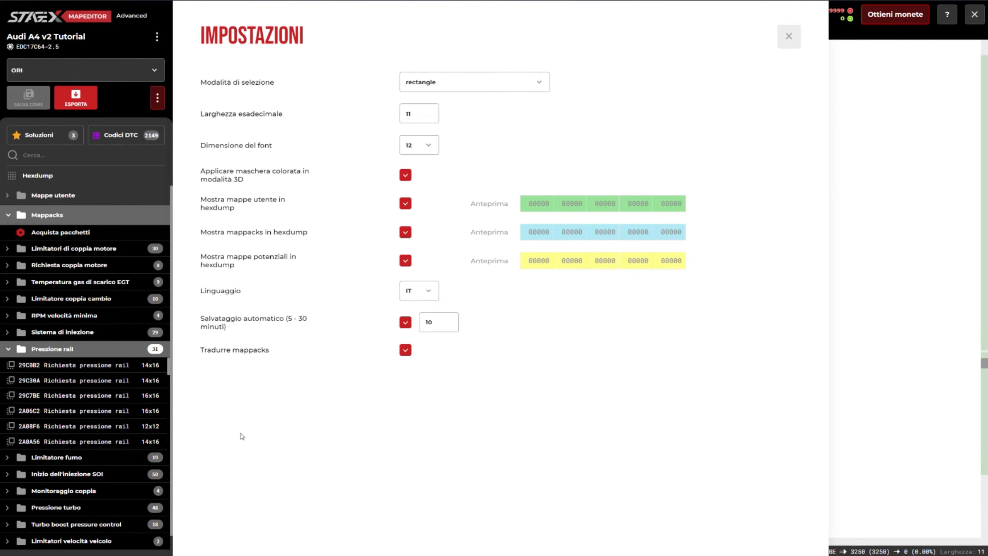
Disable the translation of mappacks, set the interface language back to EN, and close the settings.
{"action": "left_click", "coordinate": [406, 351]}
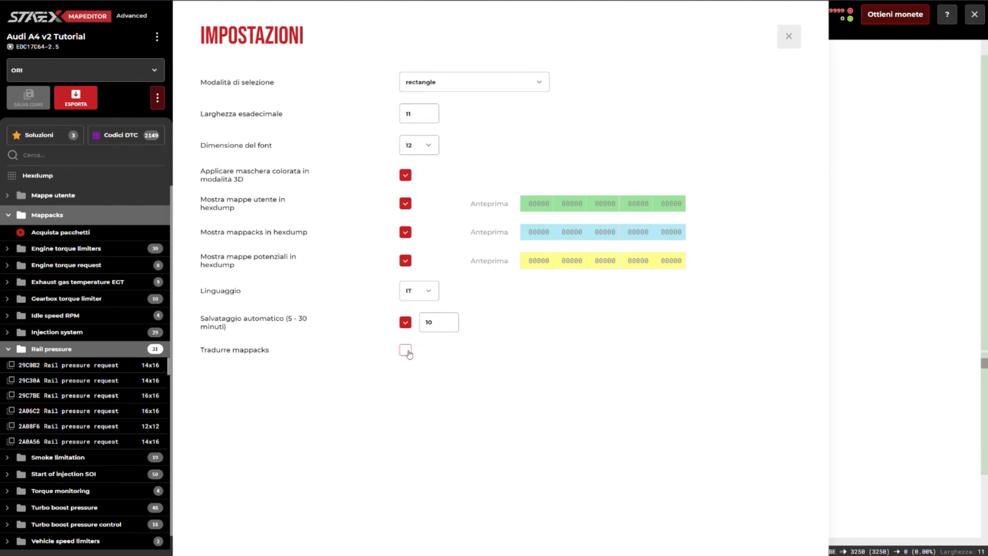
{"action": "left_click", "coordinate": [429, 295]}
{"action": "left_click", "coordinate": [417, 323]}
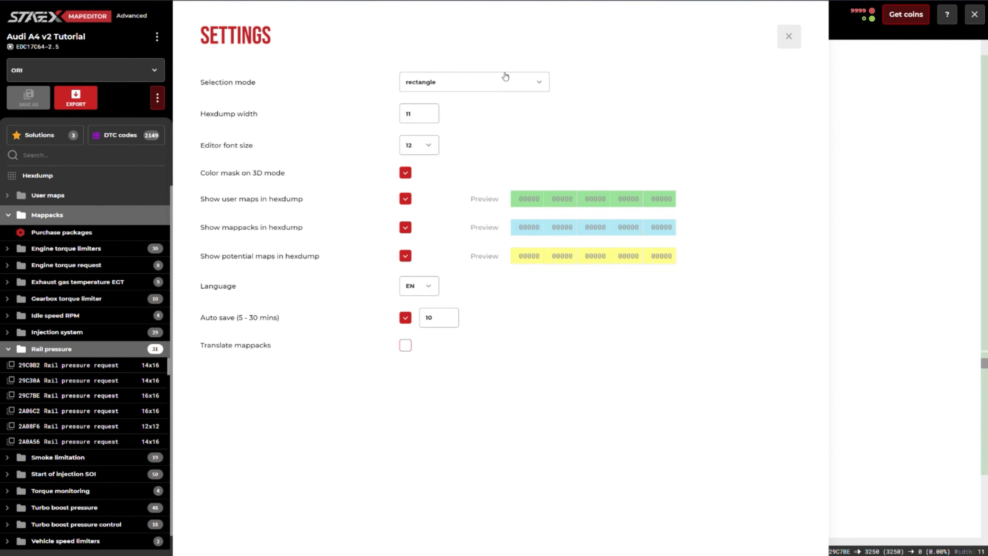
{"action": "left_click", "coordinate": [788, 41]}
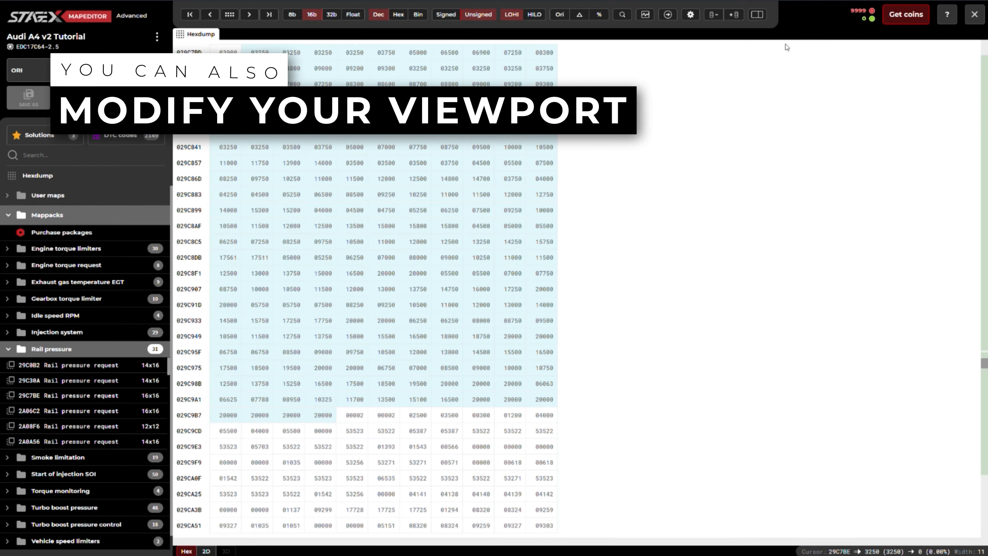
Reduce the hexdump width to 8 columns.
{"action": "scroll", "coordinate": [570, 254], "scroll_direction": "up", "scroll_amount": 2}
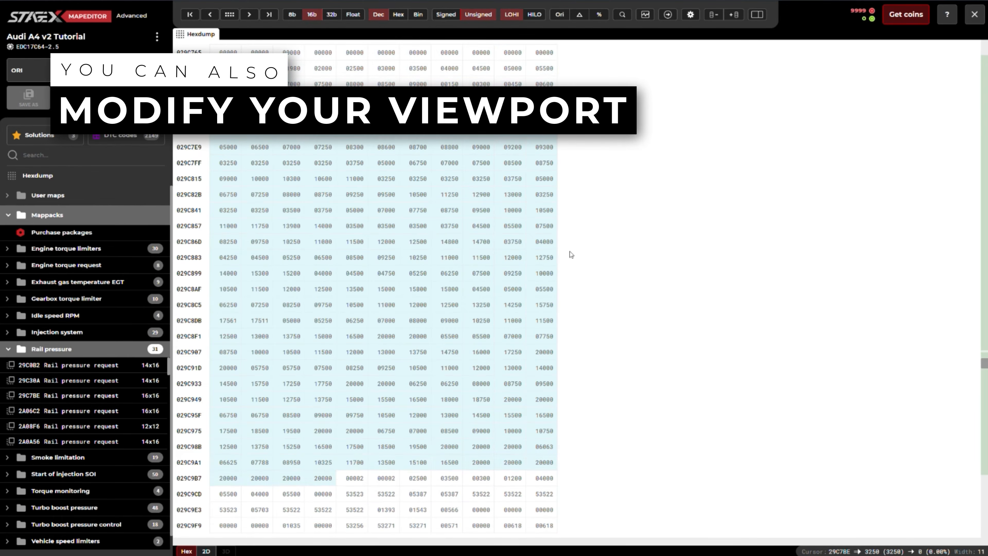
{"action": "left_click", "coordinate": [716, 19]}
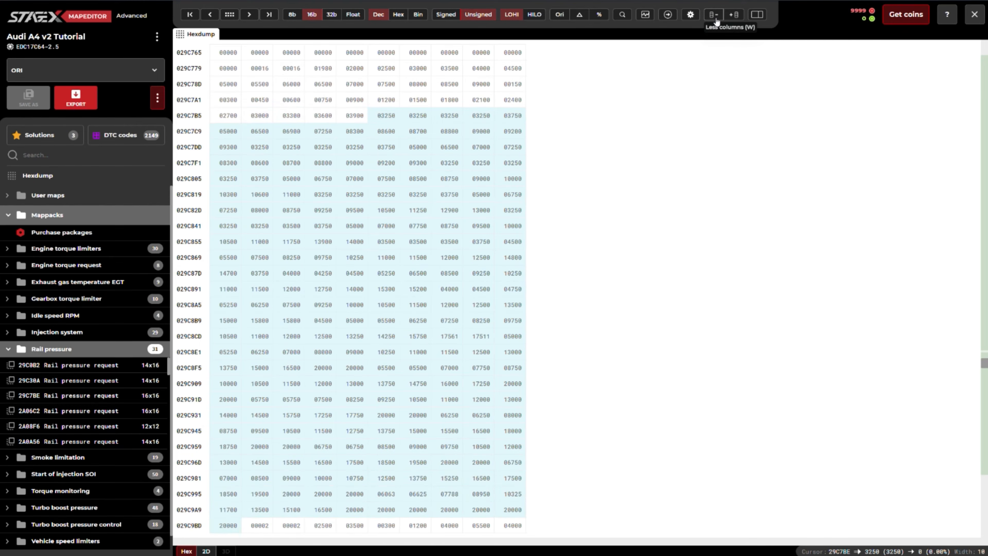
{"action": "left_click", "coordinate": [716, 20]}
{"action": "left_click", "coordinate": [716, 19]}
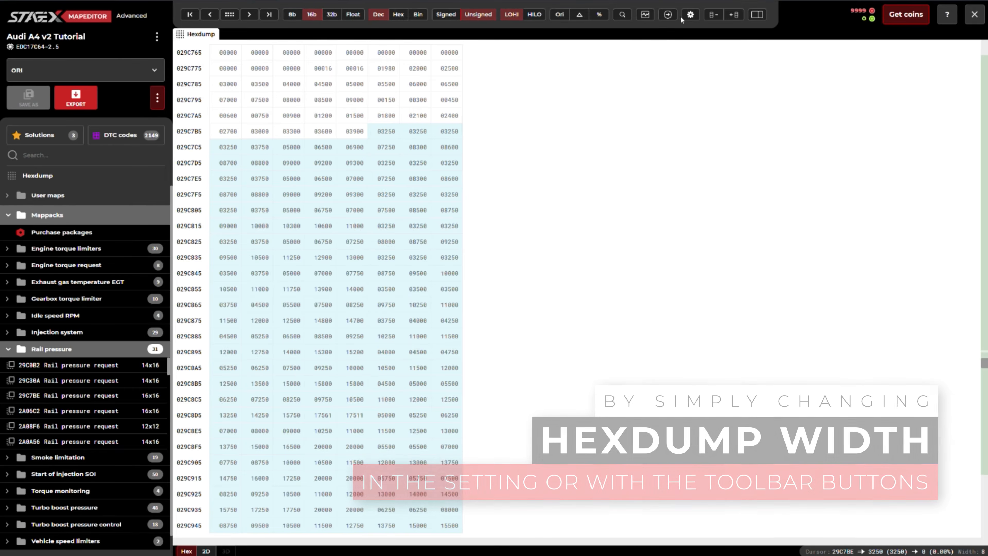
Set the editor font size to 16 and close the settings.
{"action": "left_click", "coordinate": [689, 15]}
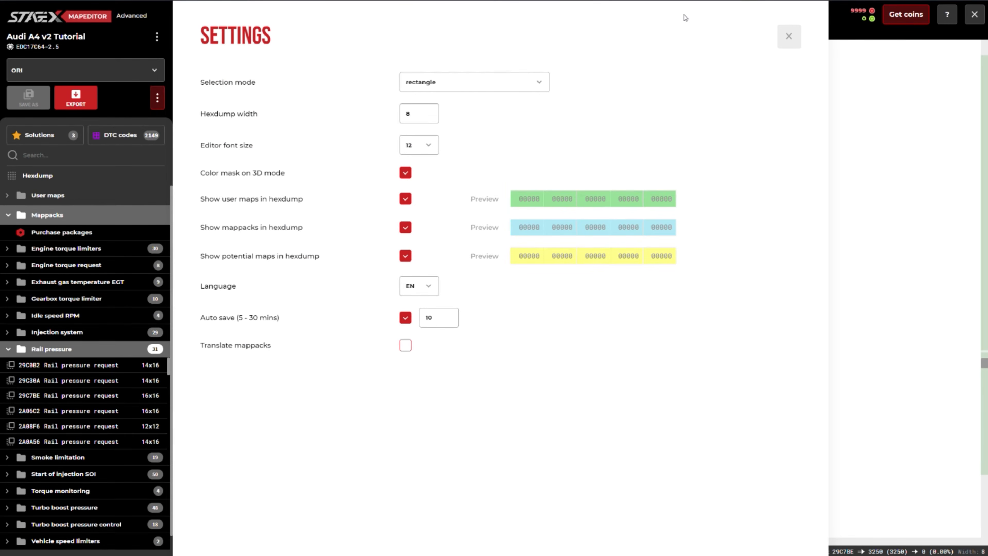
{"action": "left_click", "coordinate": [429, 146]}
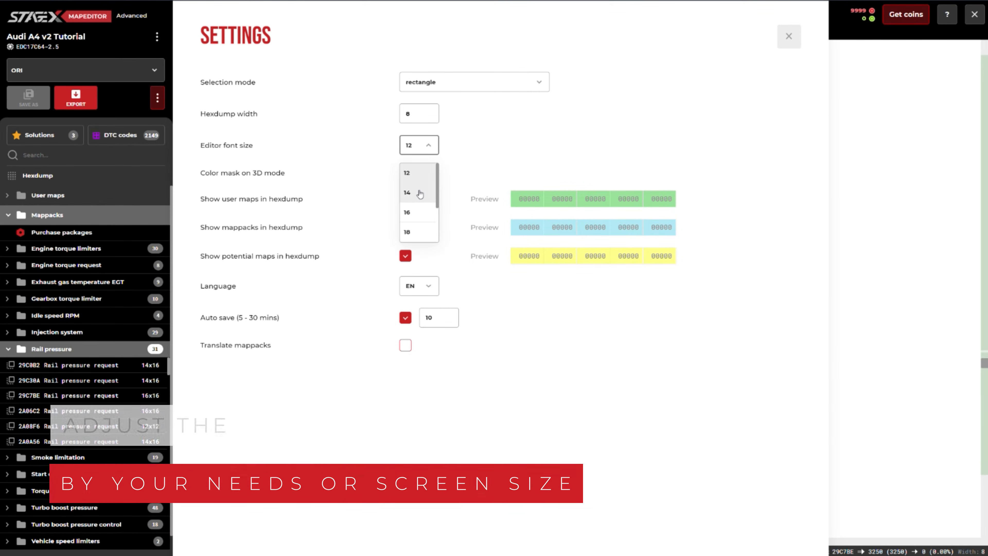
{"action": "left_click", "coordinate": [417, 213]}
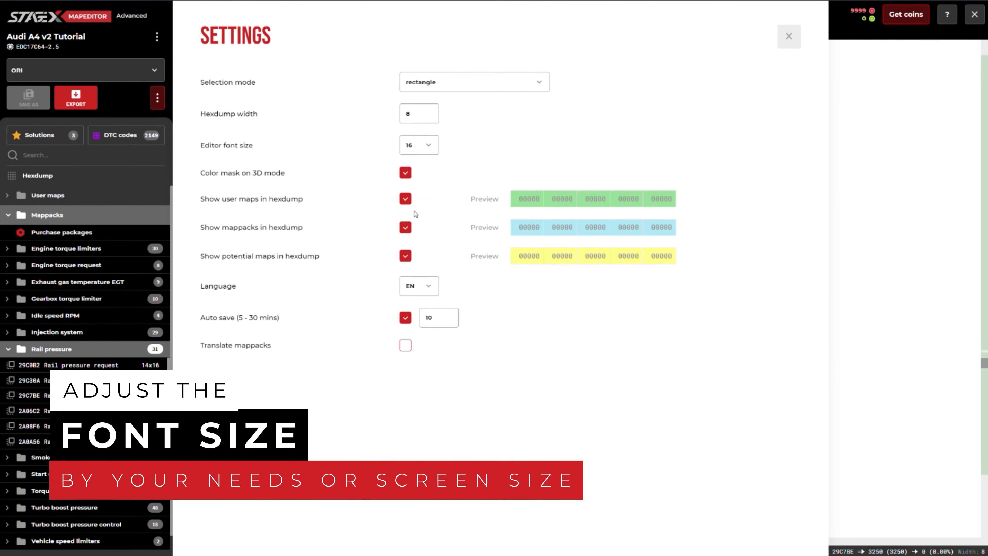
{"action": "left_click", "coordinate": [788, 39]}
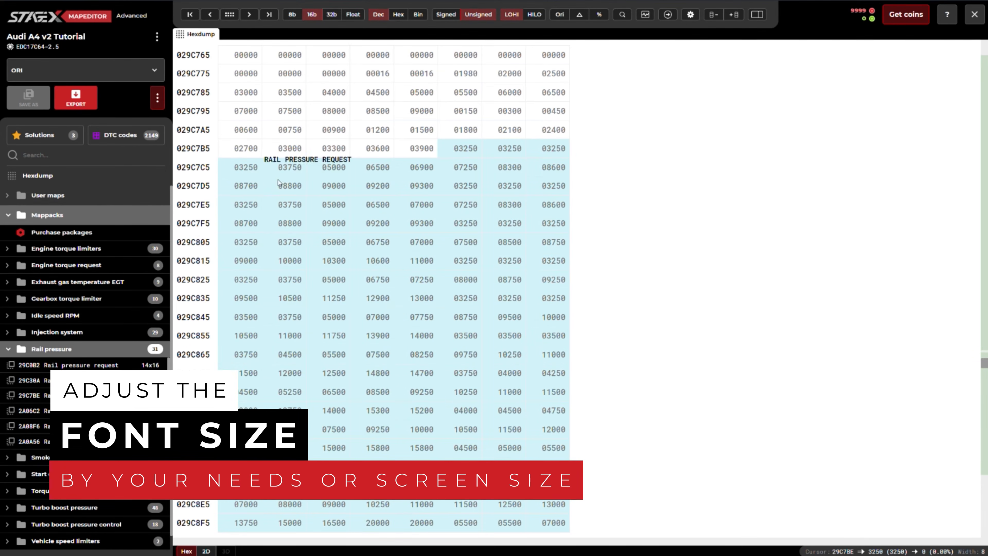
Open the Rail pressure request map from its highlighted cell at row 029C805 of the hexdump.
{"action": "left_click", "coordinate": [257, 247]}
{"action": "right_click", "coordinate": [257, 248]}
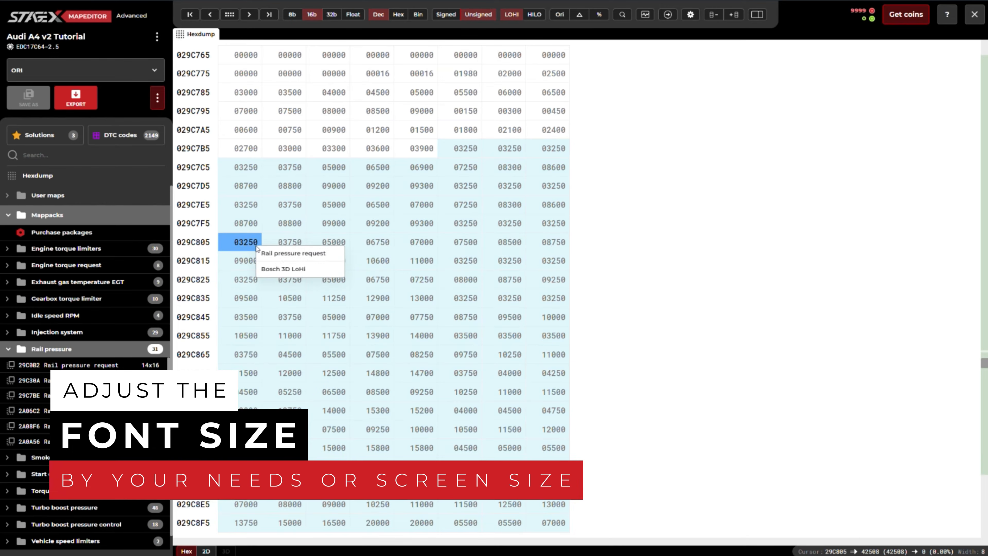
{"action": "left_click", "coordinate": [276, 254]}
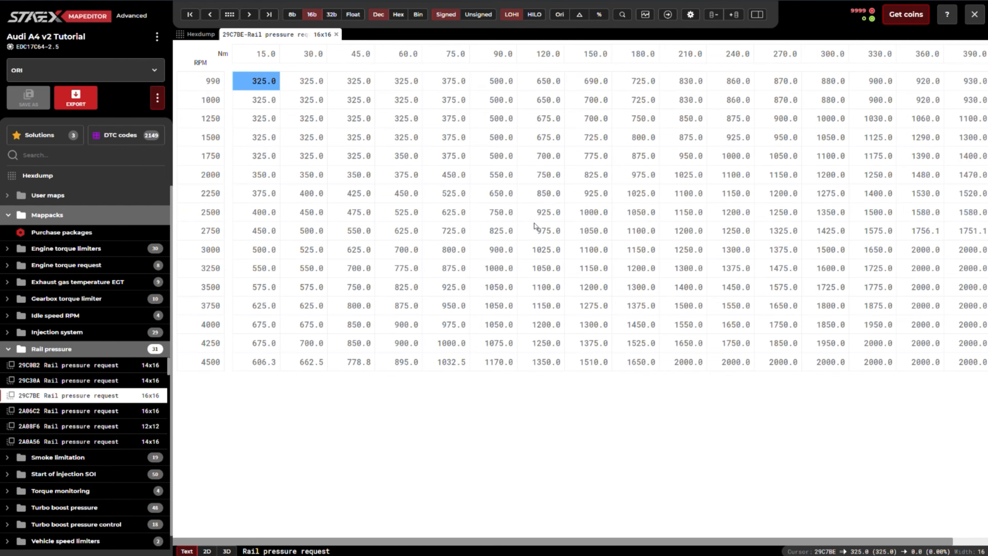
Set the editor font size to 12, close the settings and close the Rail pressure request map.
{"action": "left_click", "coordinate": [696, 18]}
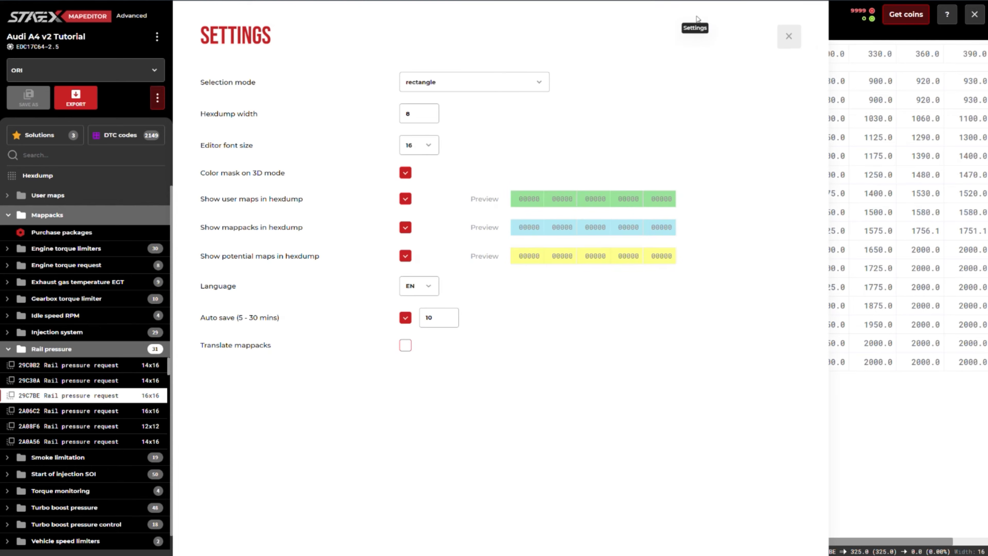
{"action": "left_click", "coordinate": [429, 147]}
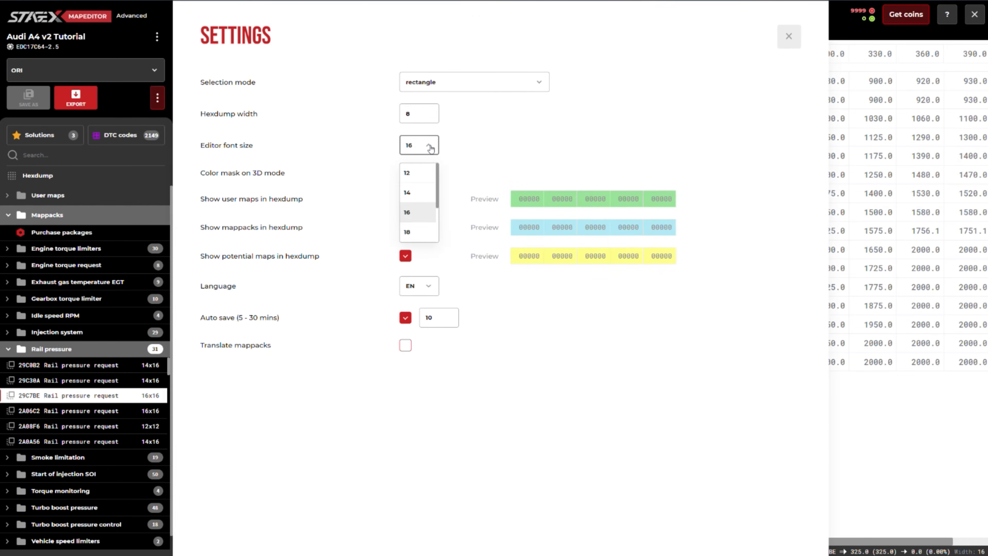
{"action": "left_click", "coordinate": [419, 172]}
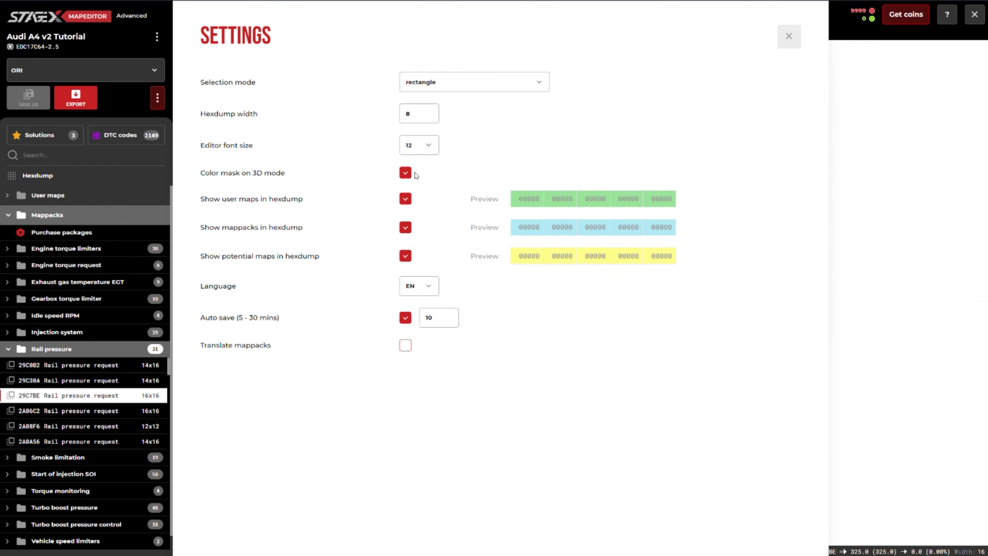
{"action": "left_click", "coordinate": [790, 37]}
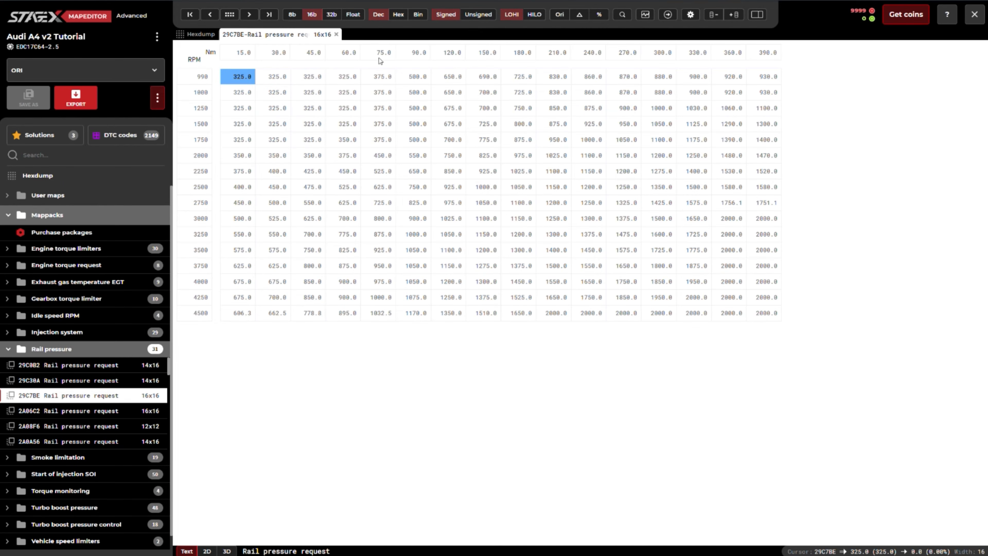
{"action": "left_click", "coordinate": [336, 35]}
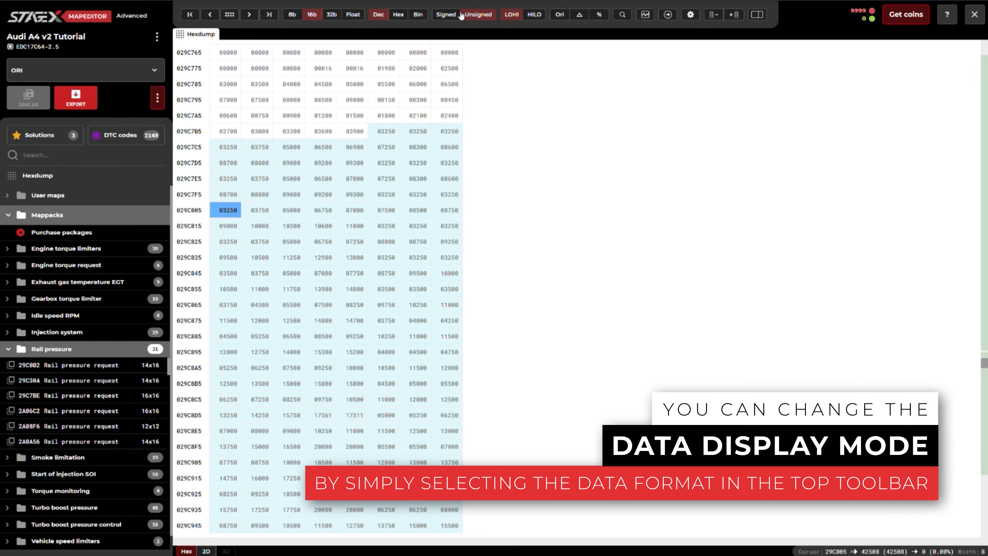
Preview the hexdump data as 32-bit, float and 8-bit values, and return to 16-bit.
{"action": "left_click", "coordinate": [330, 16]}
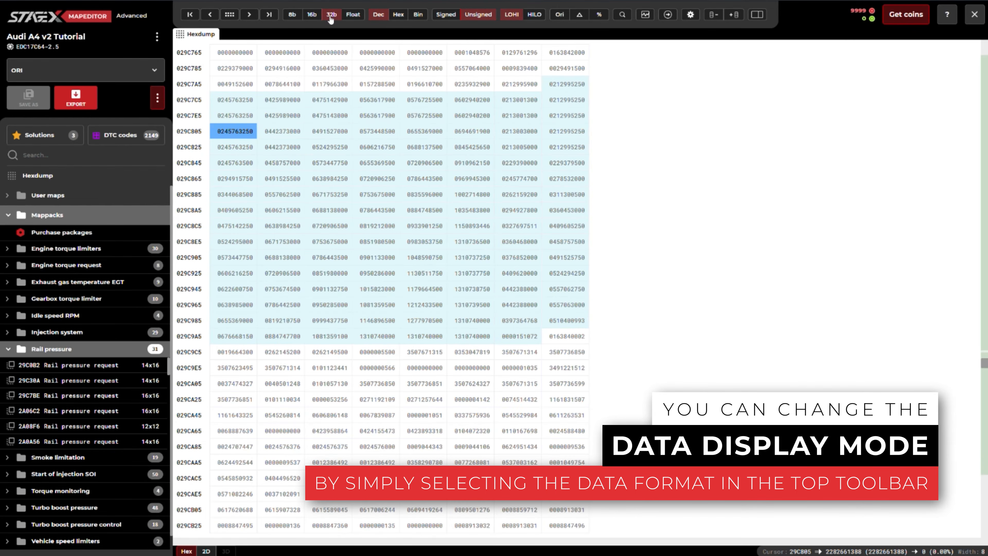
{"action": "left_click", "coordinate": [354, 16]}
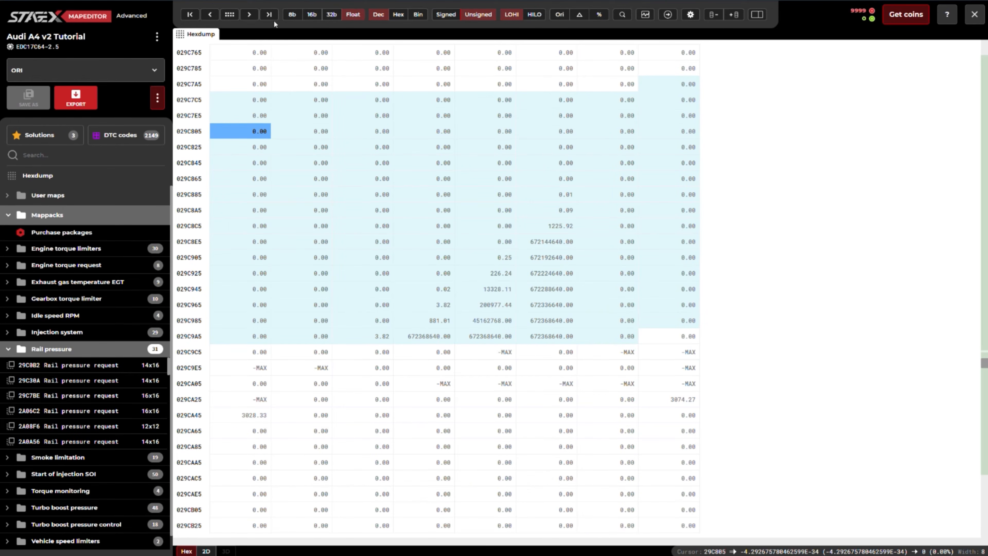
{"action": "left_click", "coordinate": [294, 14]}
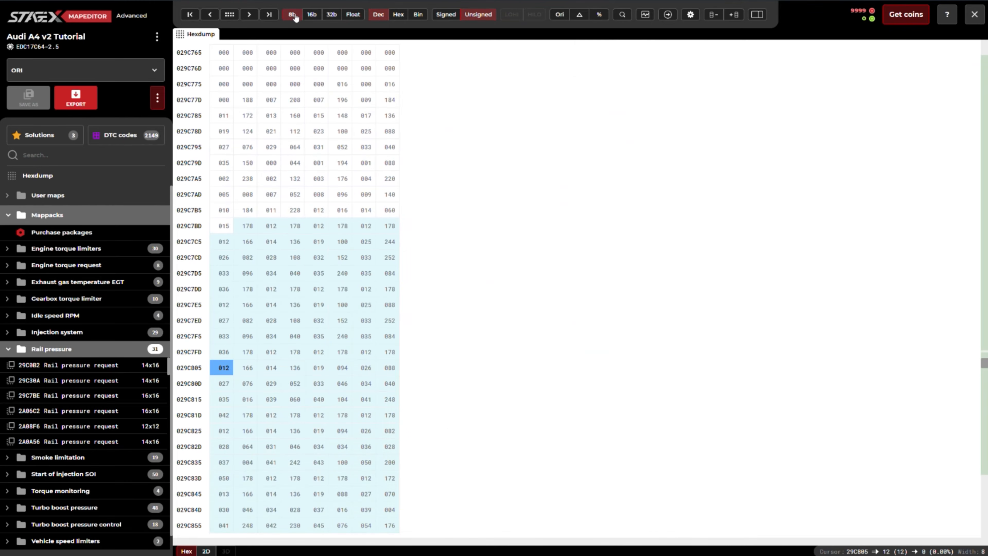
{"action": "left_click", "coordinate": [313, 16]}
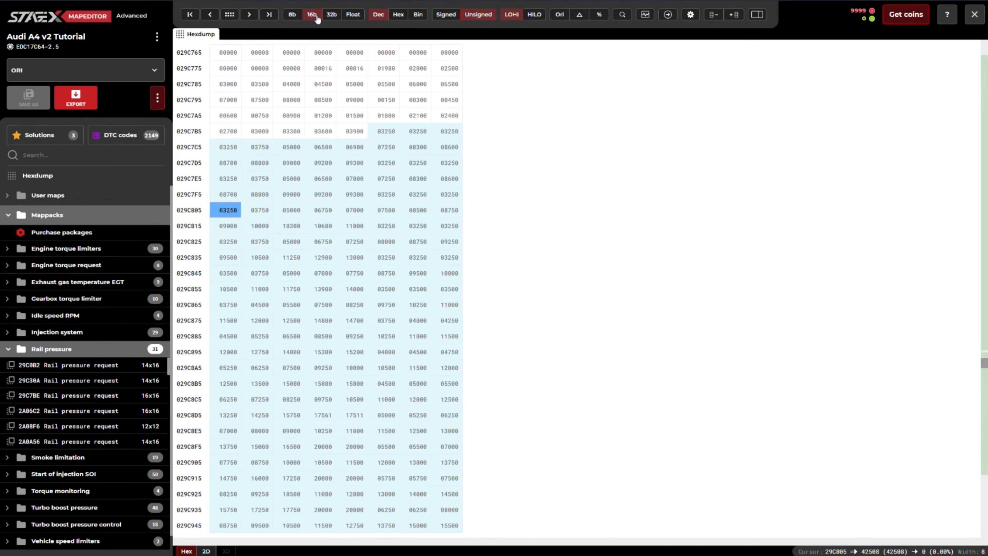
Preview the hexdump in hexadecimal and binary, return to decimal, and compare signed values with unsigned ones.
{"action": "left_click", "coordinate": [399, 14]}
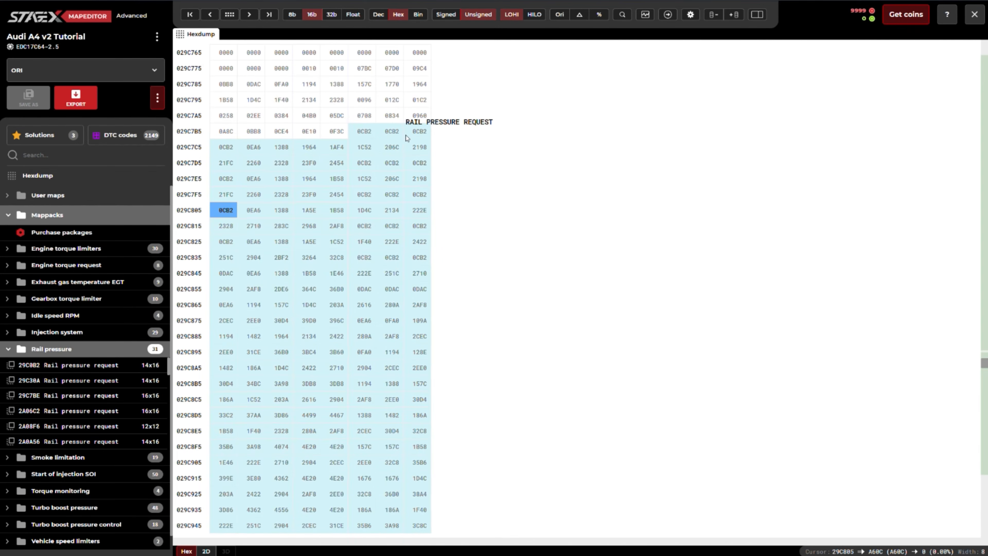
{"action": "left_click", "coordinate": [413, 14]}
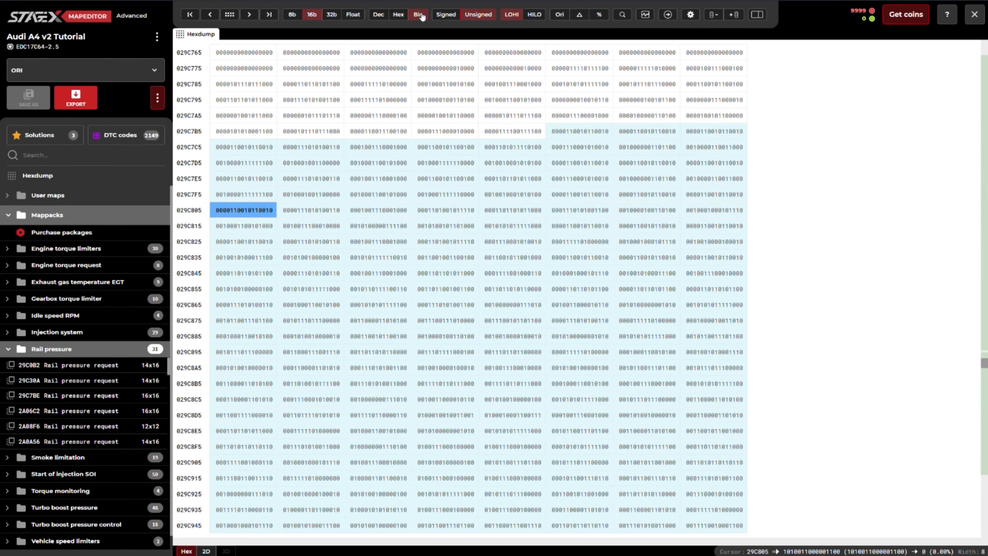
{"action": "left_click", "coordinate": [383, 18]}
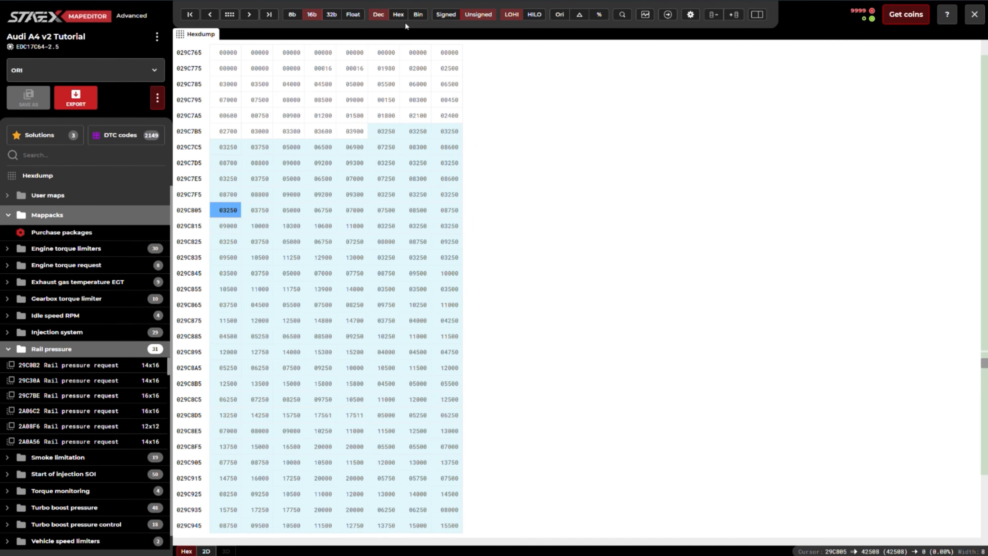
{"action": "left_click", "coordinate": [453, 18]}
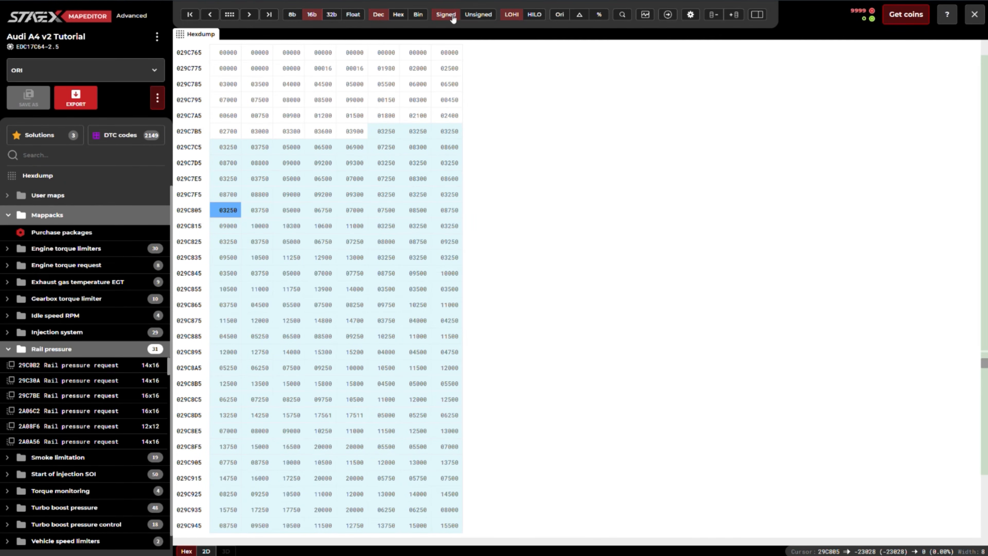
{"action": "left_click", "coordinate": [475, 17]}
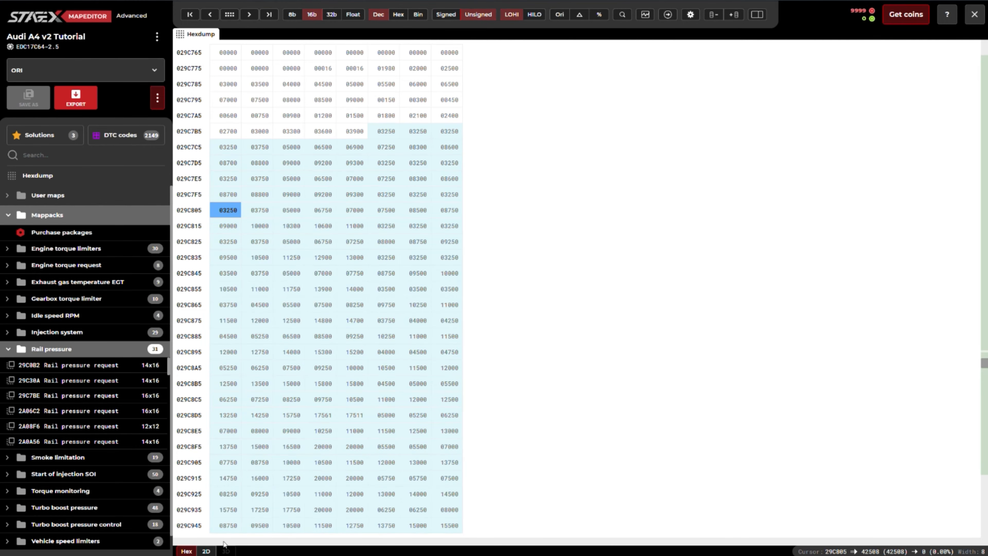
In the hexdump's 2D view around address 029101C, compare signed and unsigned display and HILO and LOHI byte order, ending on unsigned LOHI.
{"action": "left_click", "coordinate": [211, 551]}
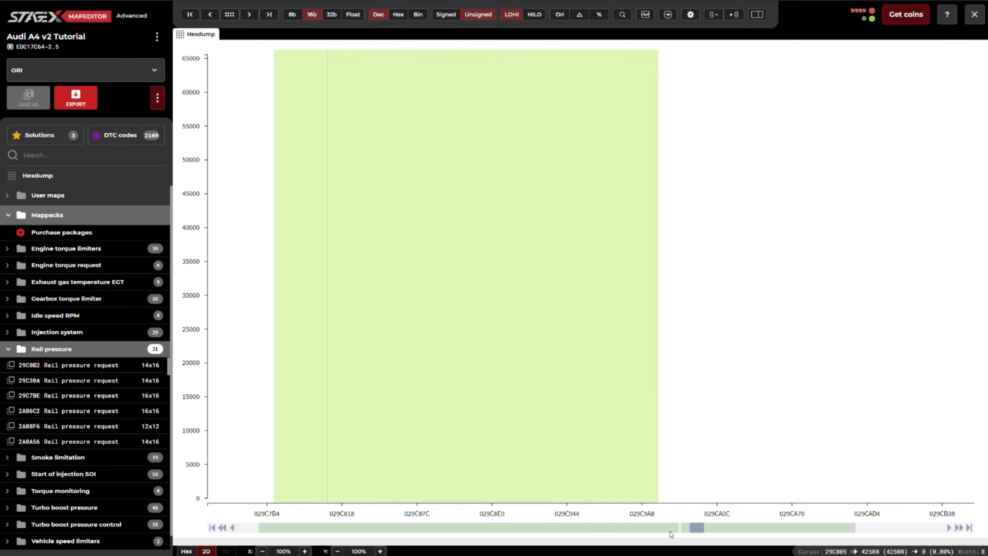
{"action": "left_click_drag", "start_coordinate": [696, 528], "coordinate": [688, 529]}
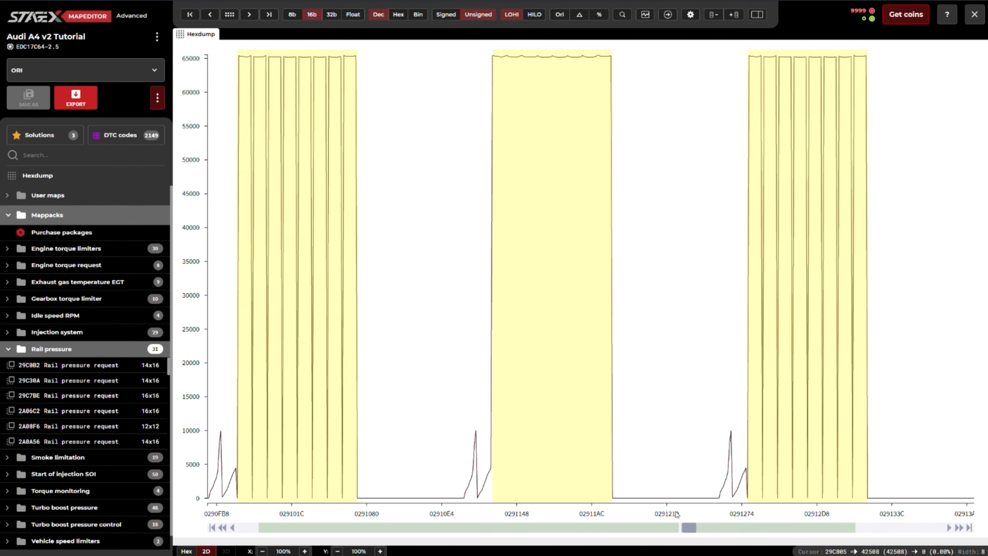
{"action": "left_click", "coordinate": [447, 16]}
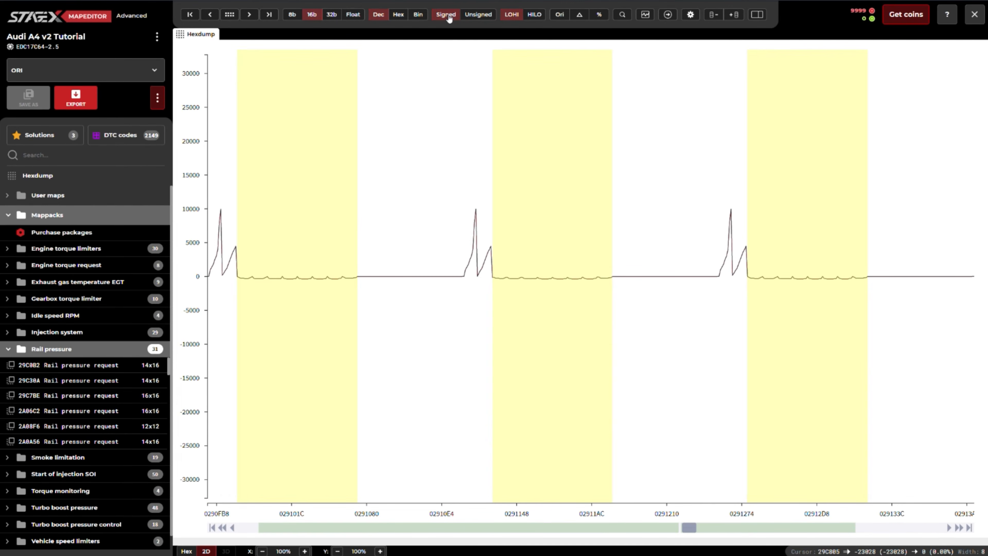
{"action": "left_click", "coordinate": [480, 16]}
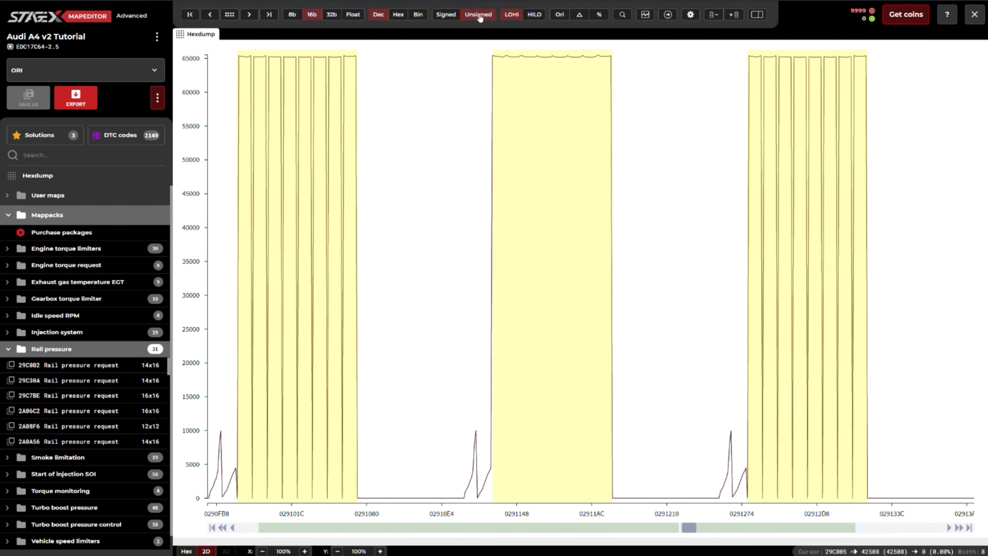
{"action": "left_click", "coordinate": [455, 18]}
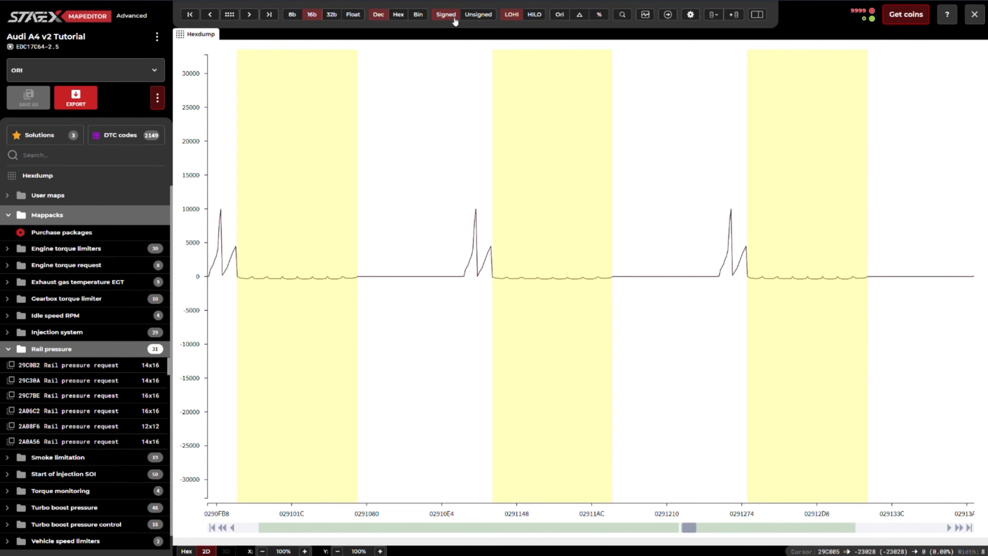
{"action": "left_click", "coordinate": [478, 16]}
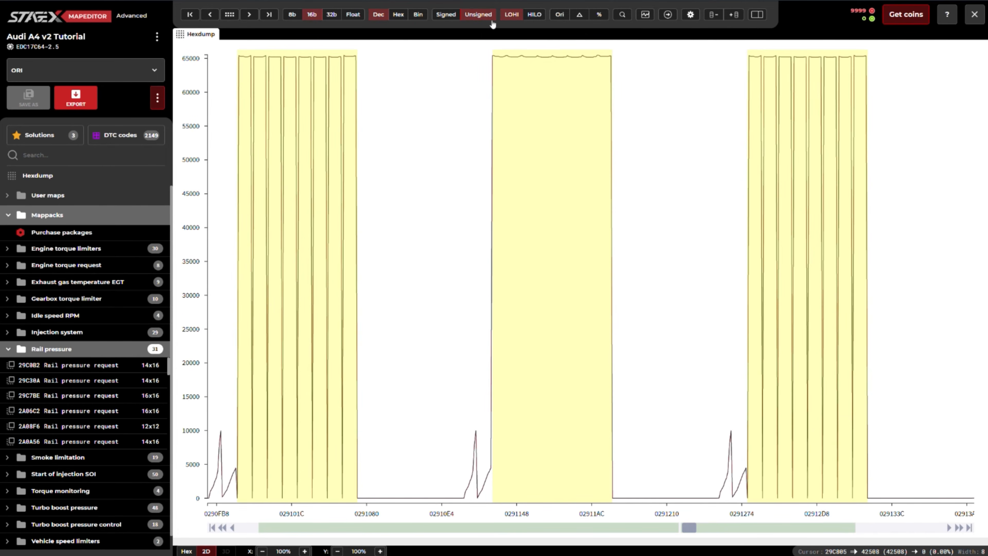
{"action": "left_click", "coordinate": [539, 18]}
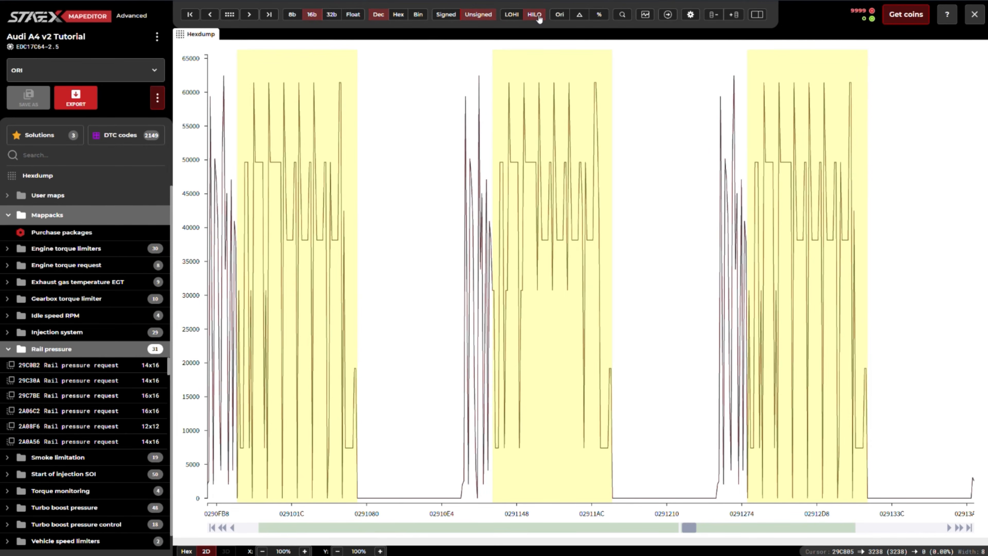
{"action": "left_click", "coordinate": [513, 17]}
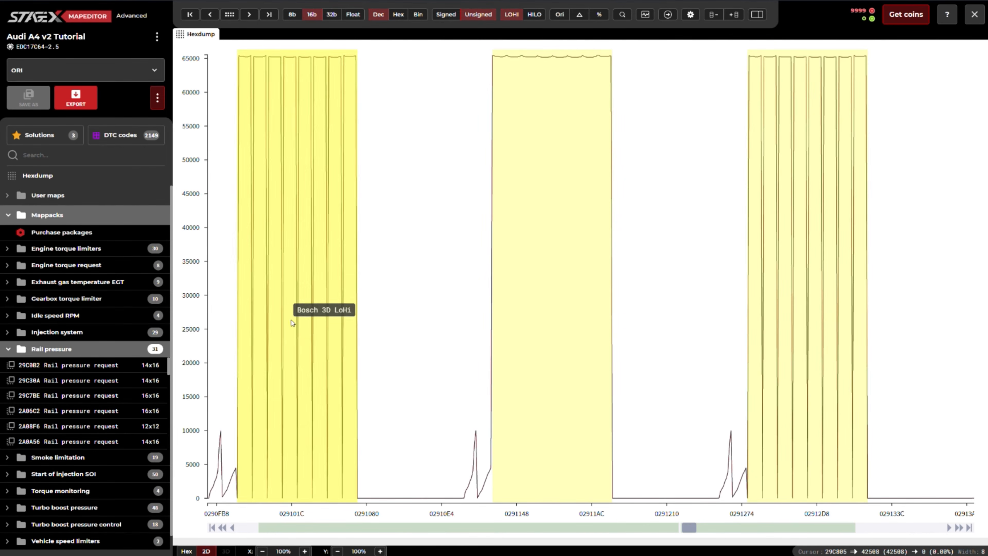
Open the potential map Bosch 3D LoHi at 290FD4 from the 2D graph and move to row 1800 of its first column.
{"action": "double_click", "coordinate": [269, 346]}
{"action": "key", "text": "Down"}
{"action": "key", "text": "Down"}
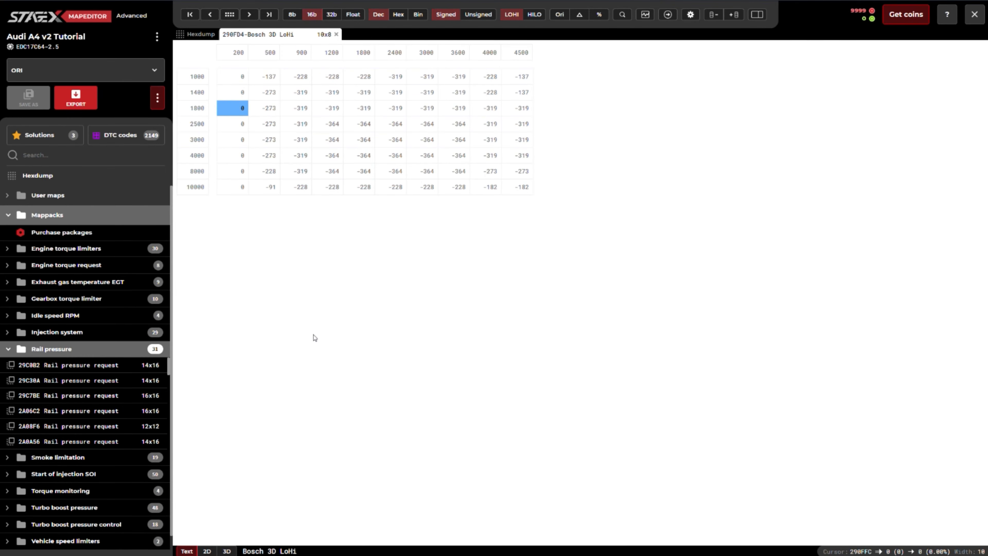
Set all cells in columns 900 to 4500 and rows 1400 to 10000 to -500, and clear the selection.
{"action": "left_click_drag", "start_coordinate": [289, 97], "coordinate": [517, 193]}
{"action": "key", "text": "equal"}
{"action": "type", "text": "-500"}
{"action": "key", "text": "Return"}
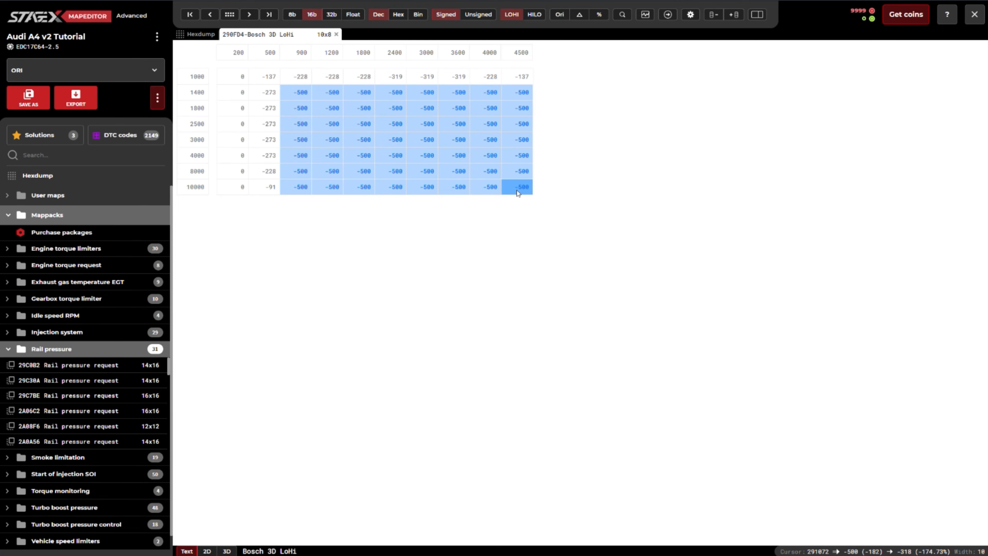
{"action": "left_click", "coordinate": [507, 228]}
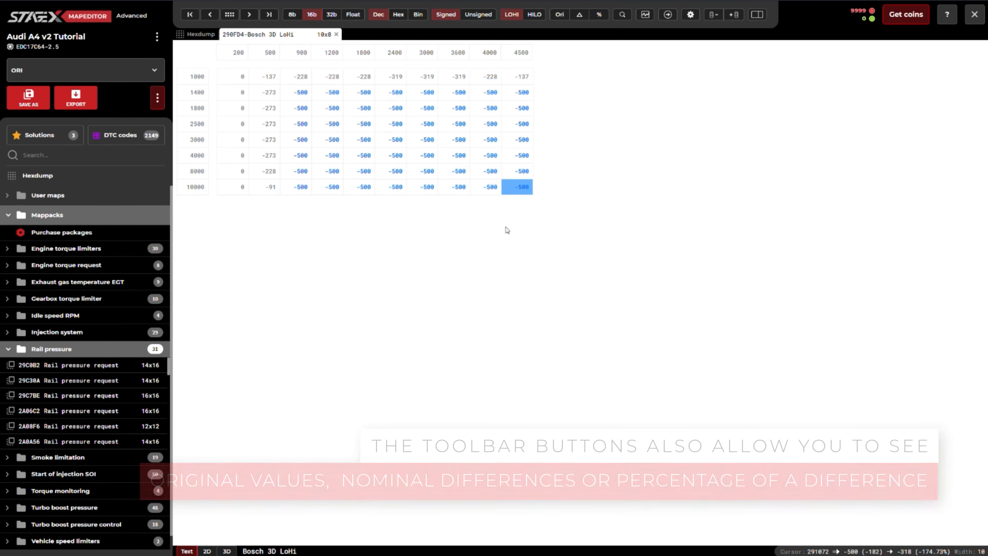
View the map's original values, nominal differences and percentage differences, and return to the edited values.
{"action": "left_click", "coordinate": [560, 17]}
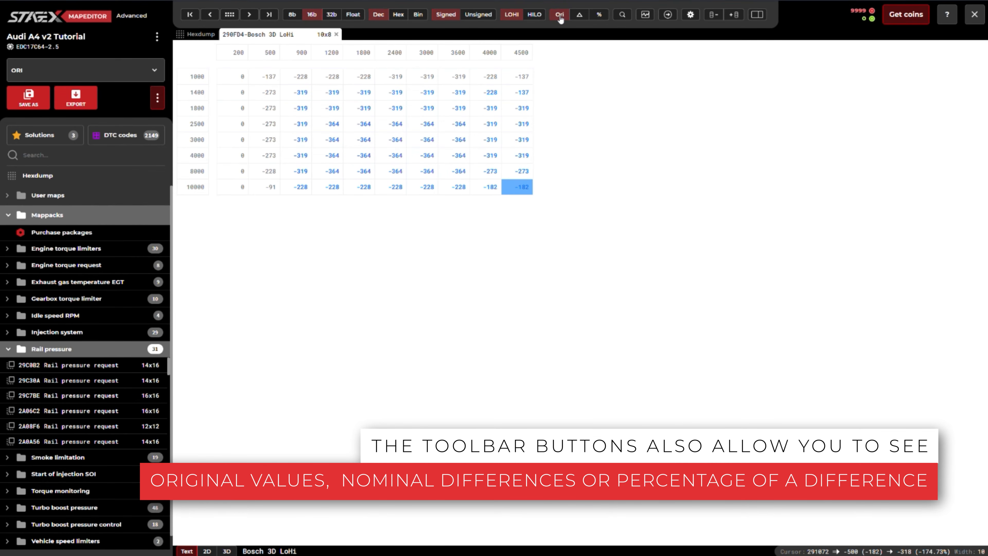
{"action": "left_click", "coordinate": [559, 17]}
{"action": "left_click", "coordinate": [560, 18]}
{"action": "left_click", "coordinate": [581, 18]}
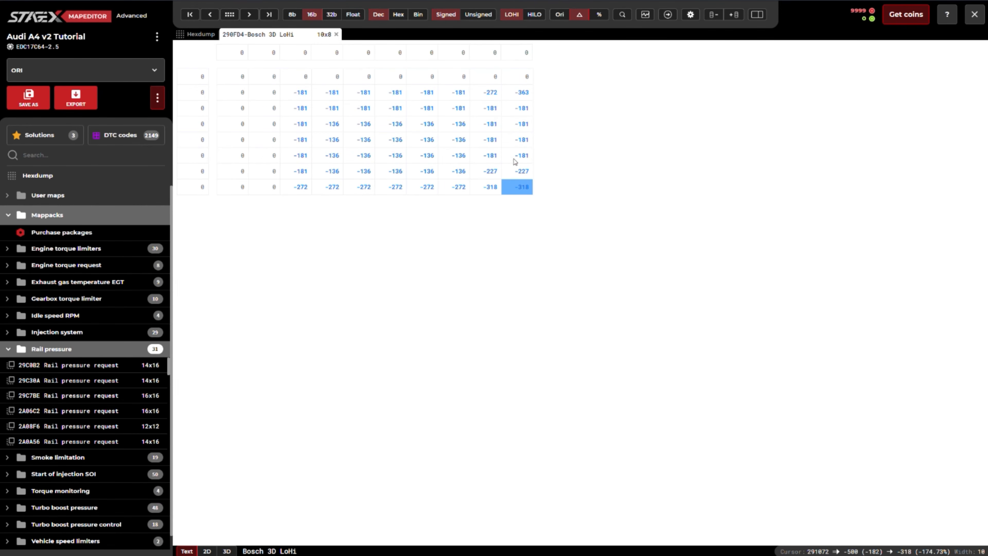
{"action": "left_click", "coordinate": [599, 17]}
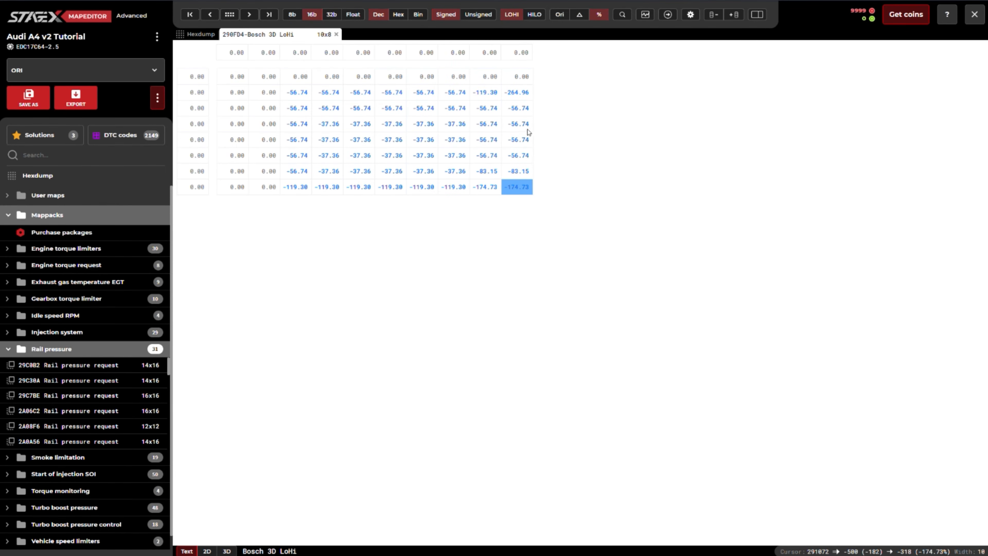
{"action": "left_click", "coordinate": [601, 16]}
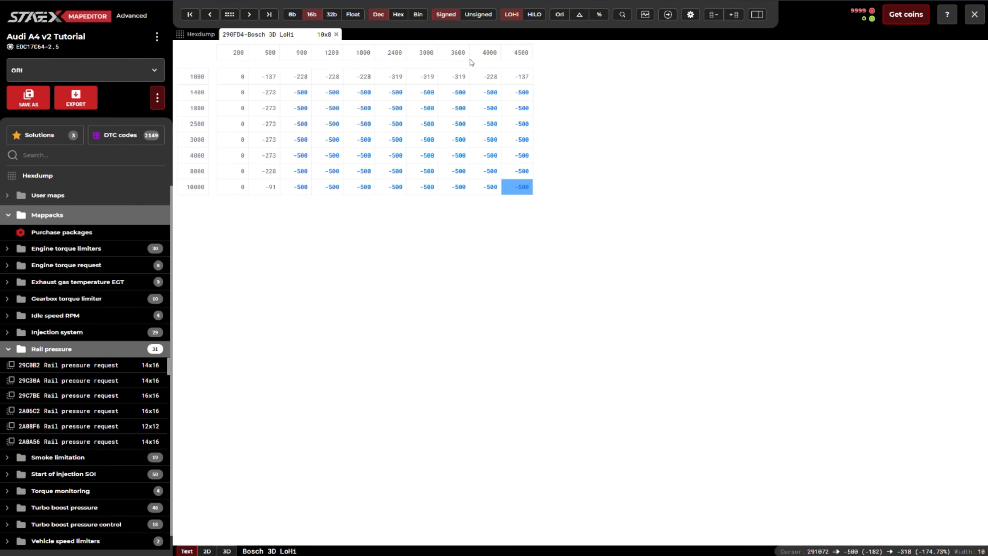
Open the list of differences and select the entry at address 29101C.
{"action": "left_click", "coordinate": [229, 16]}
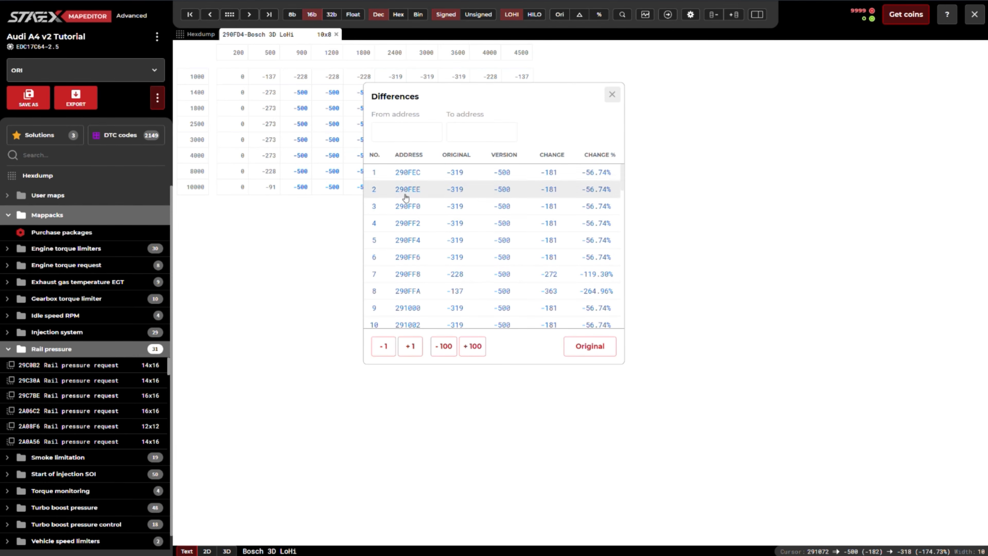
{"action": "scroll", "coordinate": [472, 249], "scroll_direction": "down", "scroll_amount": 4}
{"action": "scroll", "coordinate": [474, 257], "scroll_direction": "down", "scroll_amount": 3}
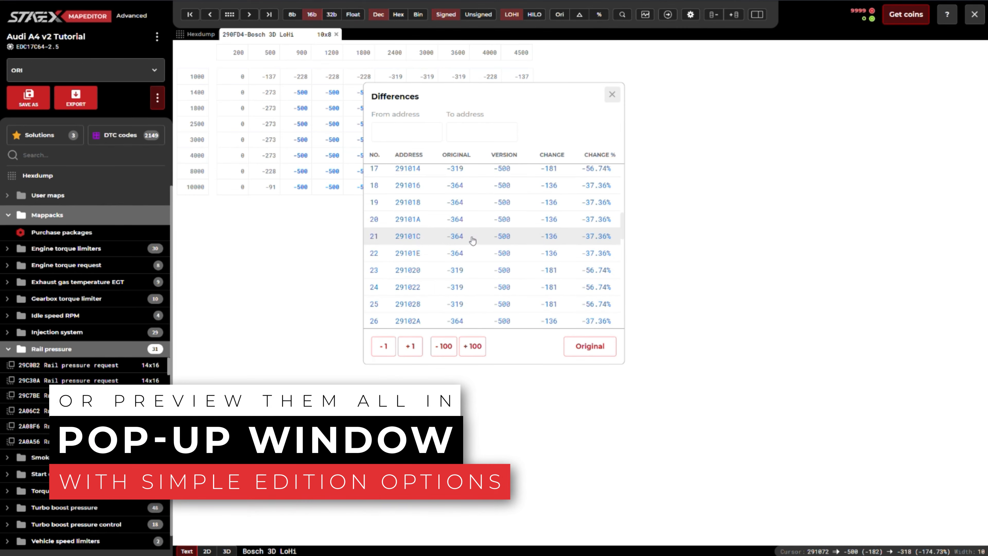
{"action": "left_click", "coordinate": [473, 240]}
Raise the selected entry's value to -198 using increments of 1 and 100.
{"action": "left_click", "coordinate": [410, 346]}
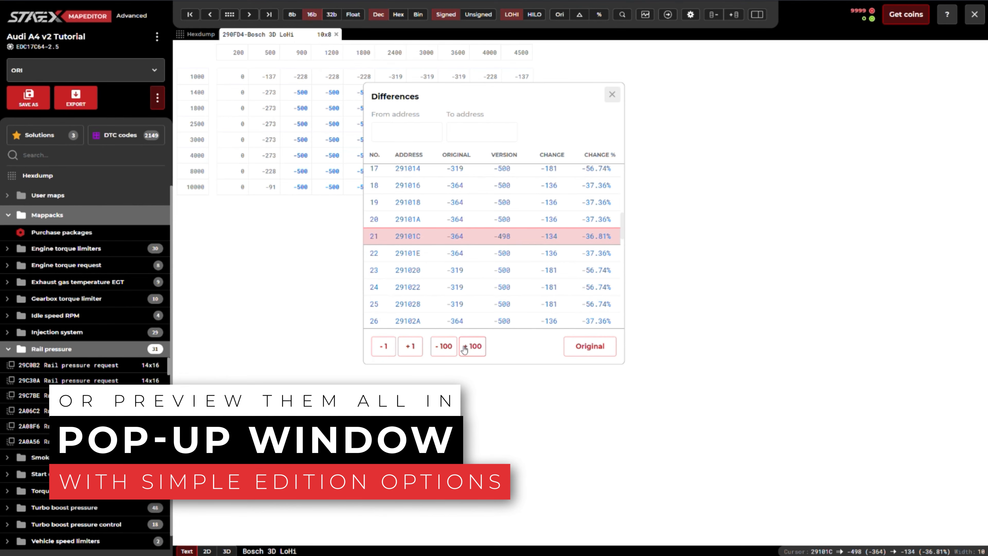
{"action": "left_click", "coordinate": [473, 347]}
{"action": "left_click", "coordinate": [474, 347]}
{"action": "left_click", "coordinate": [475, 350]}
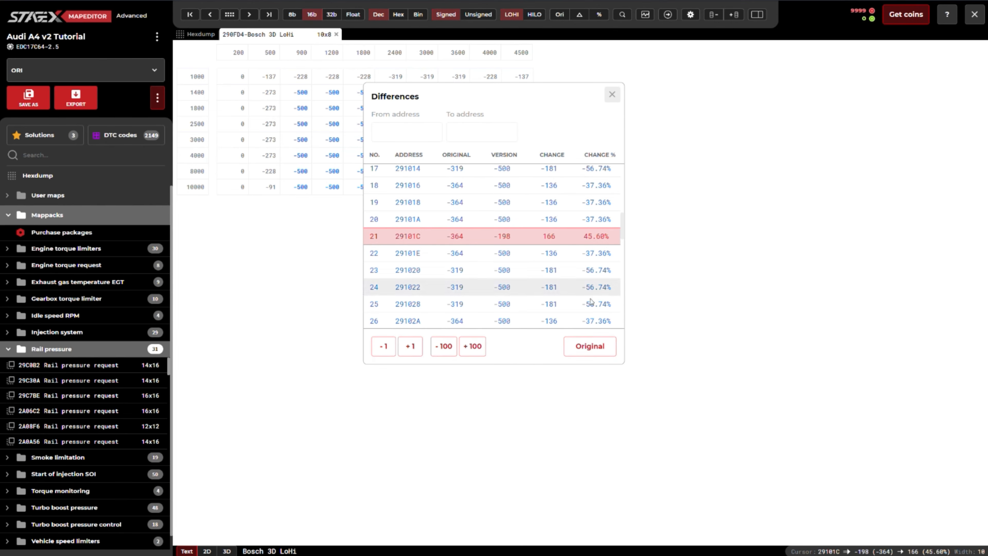
Restore the original value of the entry at address 29101C and close the list of differences.
{"action": "left_click", "coordinate": [600, 348]}
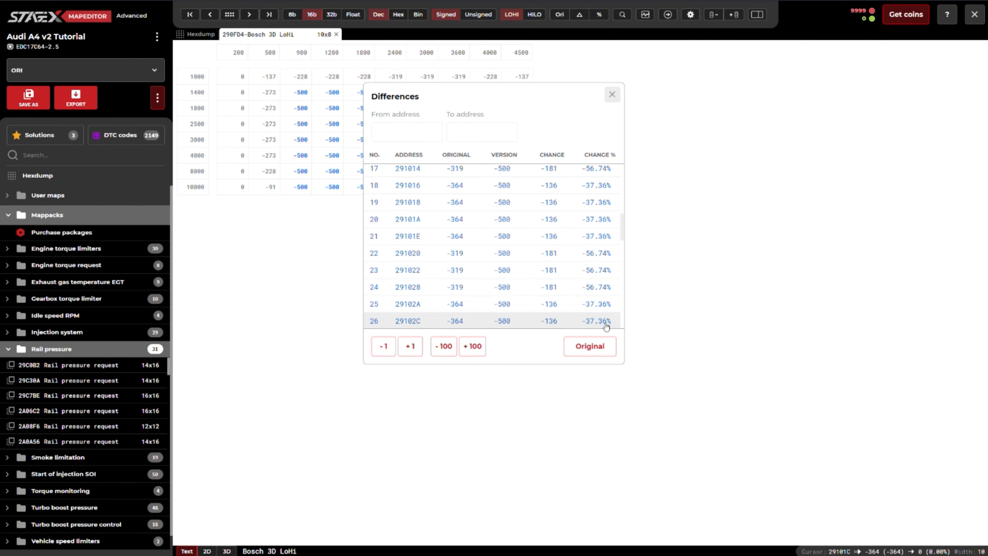
{"action": "left_click", "coordinate": [612, 95]}
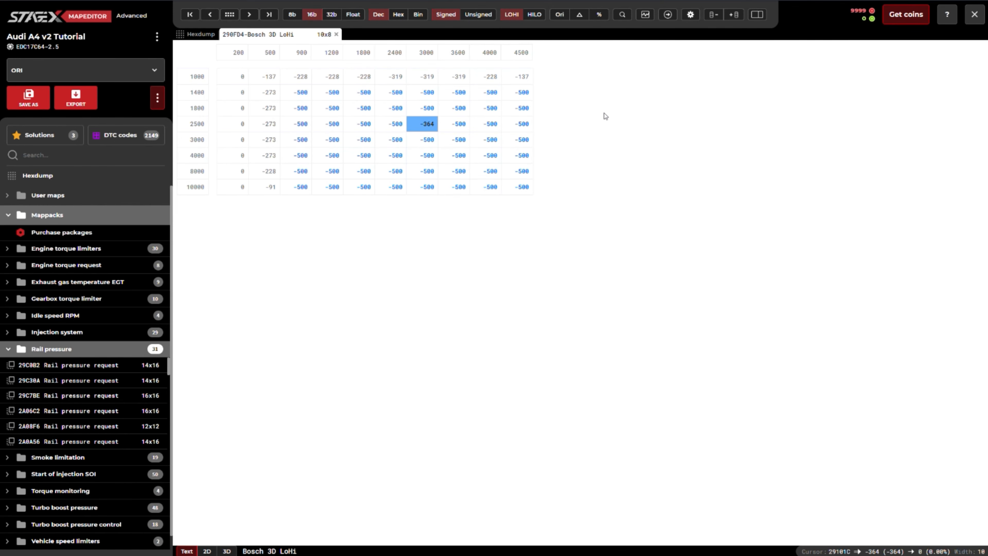
Restore the original values of the cell block spanning columns 900 to 4500 and rows 1400 to 10000.
{"action": "left_click", "coordinate": [458, 124]}
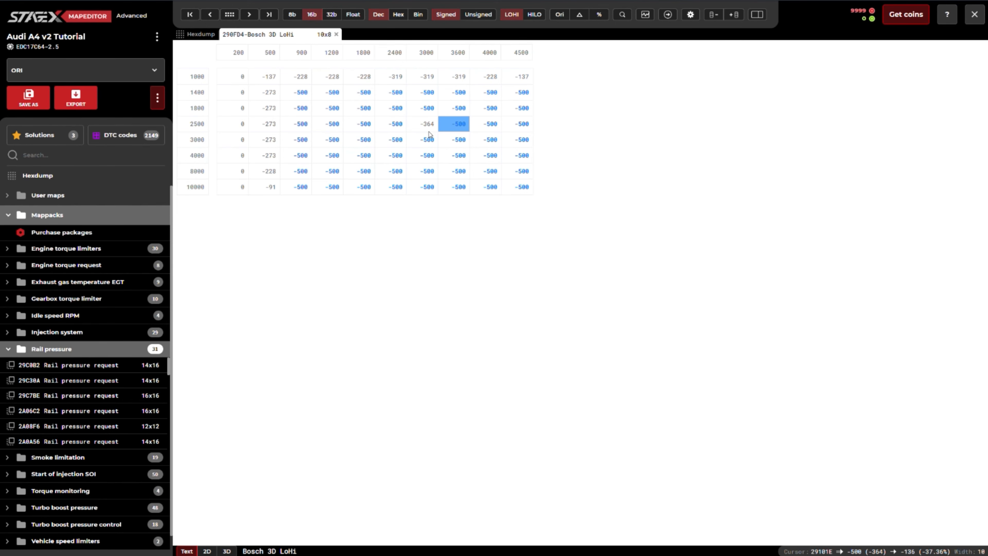
{"action": "left_click_drag", "start_coordinate": [295, 93], "coordinate": [512, 188]}
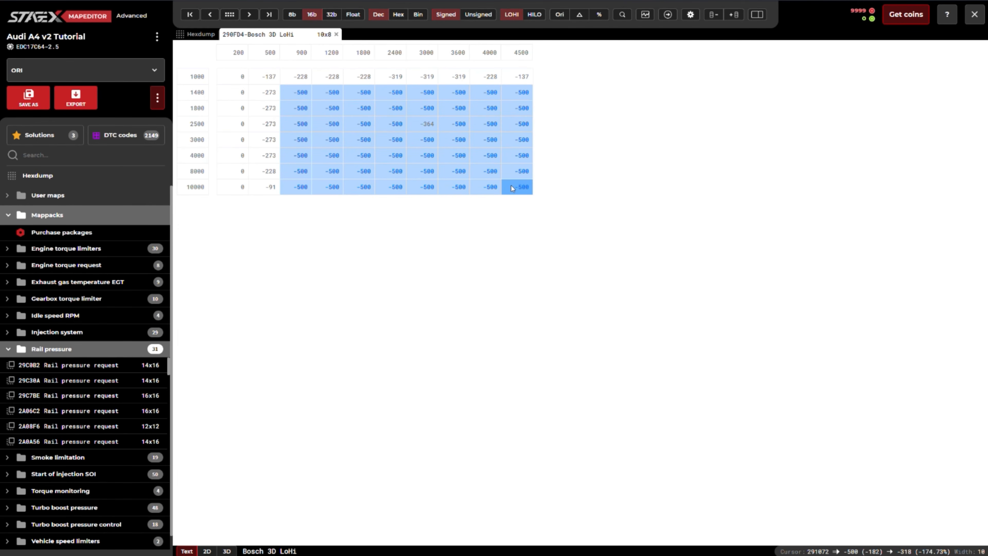
{"action": "key", "text": "ctrl+z"}
{"action": "left_click", "coordinate": [510, 184]}
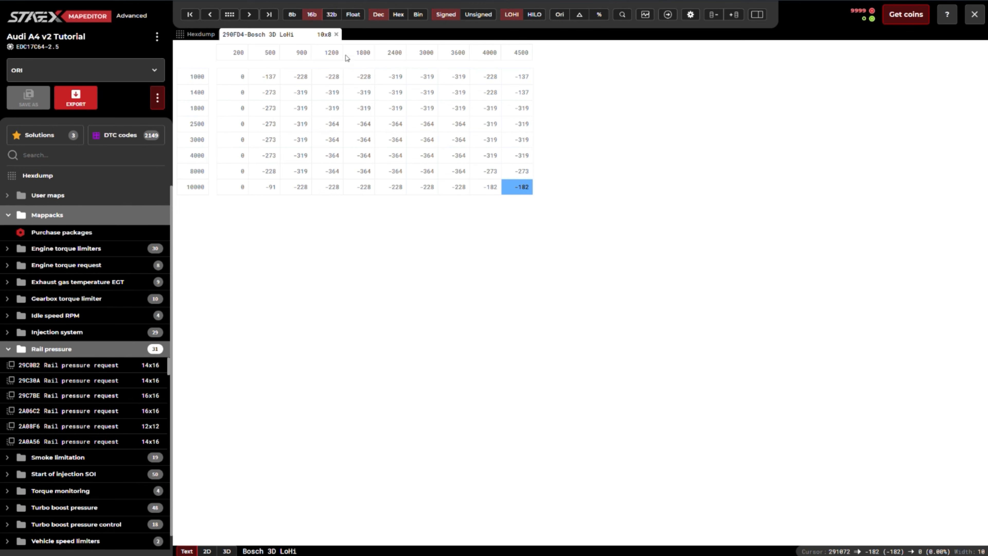
Check the list of differences for remaining edits, and close the Bosch 3D LoHi map to return to the hexdump.
{"action": "left_click", "coordinate": [230, 14]}
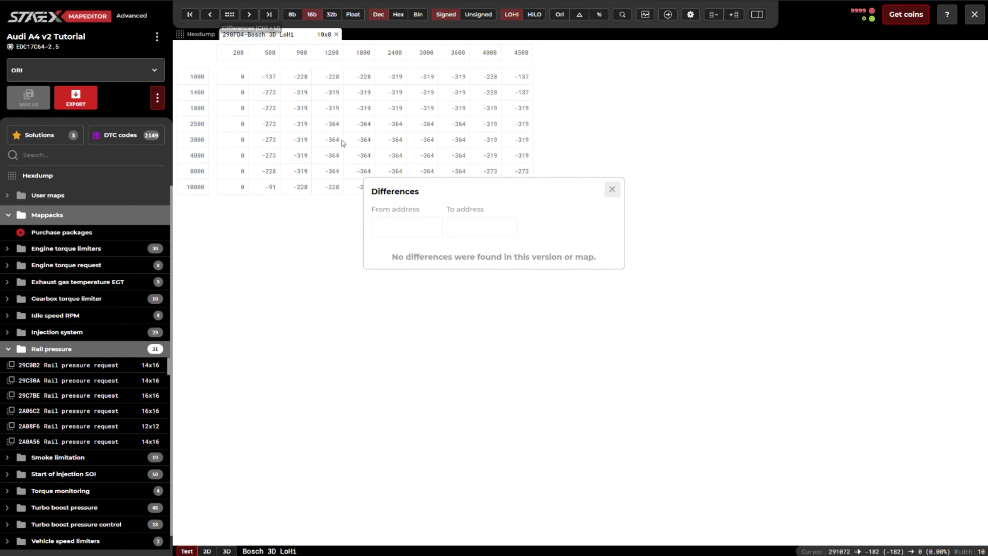
{"action": "left_click", "coordinate": [616, 192]}
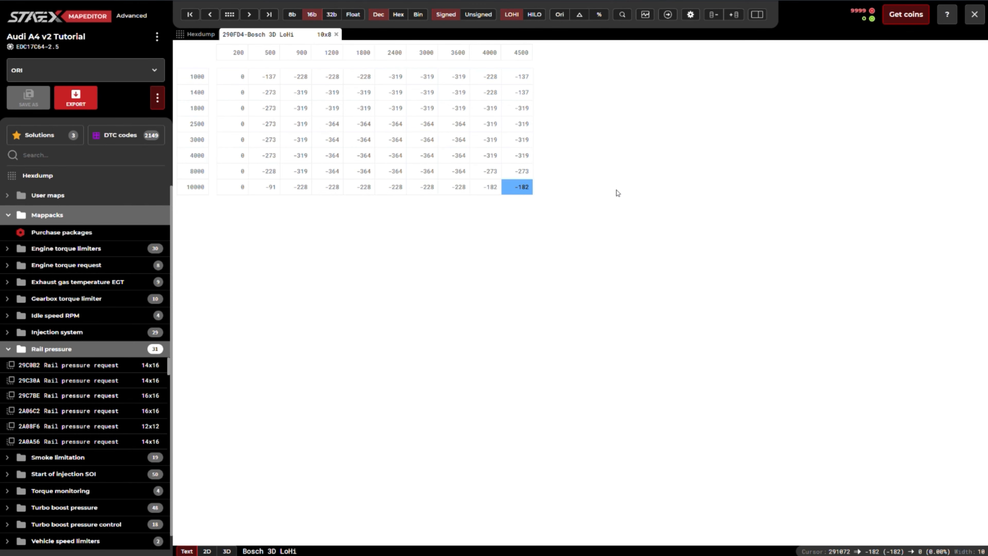
{"action": "left_click", "coordinate": [336, 34]}
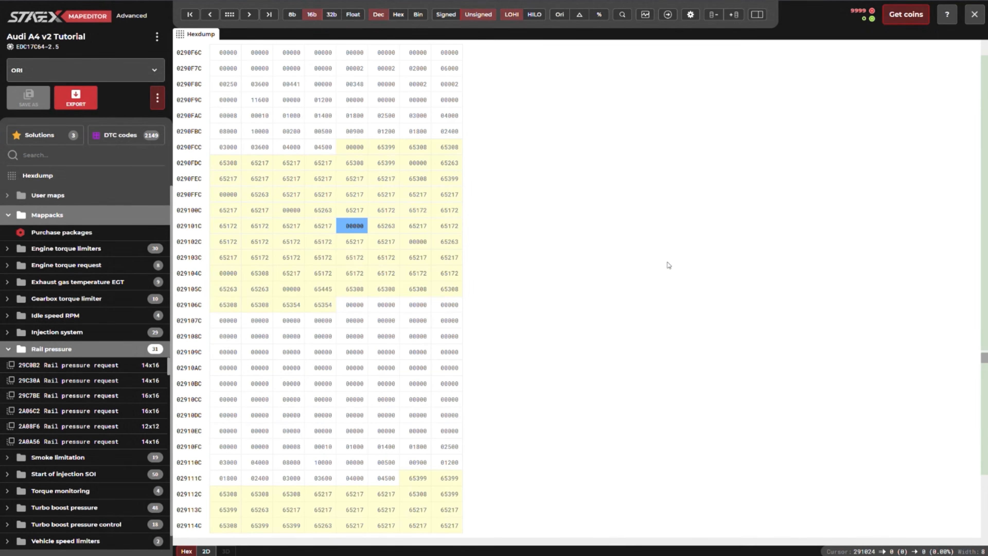